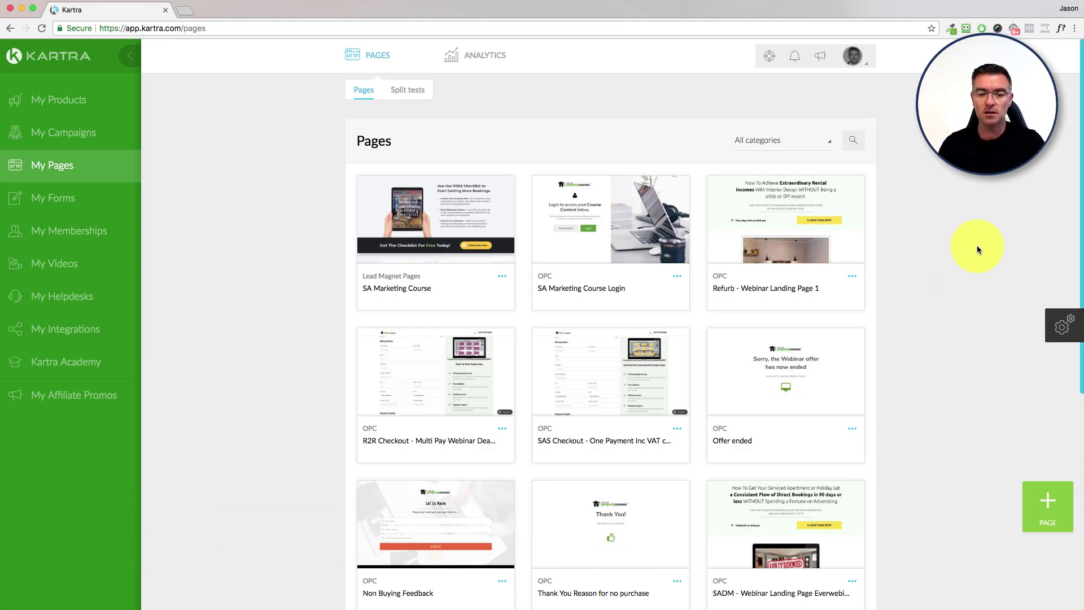
Step: Start a new page and preview the first webinar registration template
left_click(1050, 502)
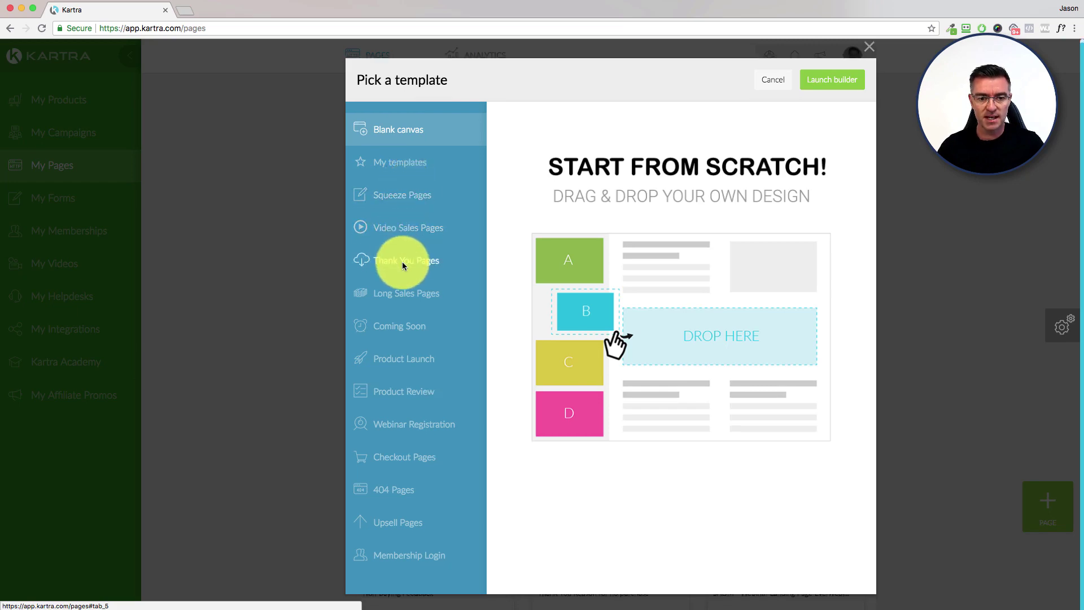
left_click(395, 425)
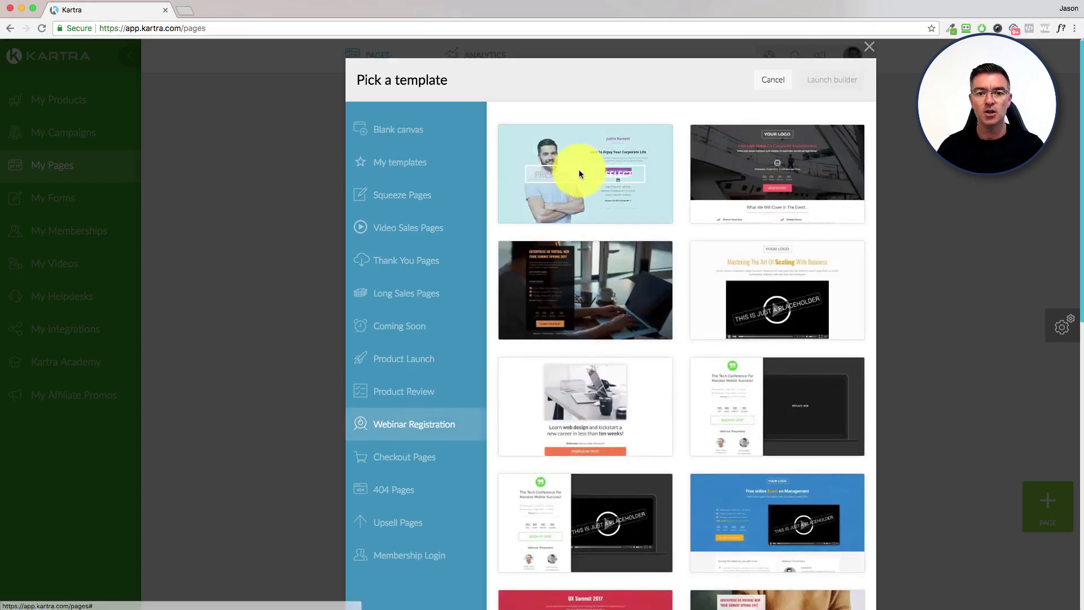
mouse_move(755, 365)
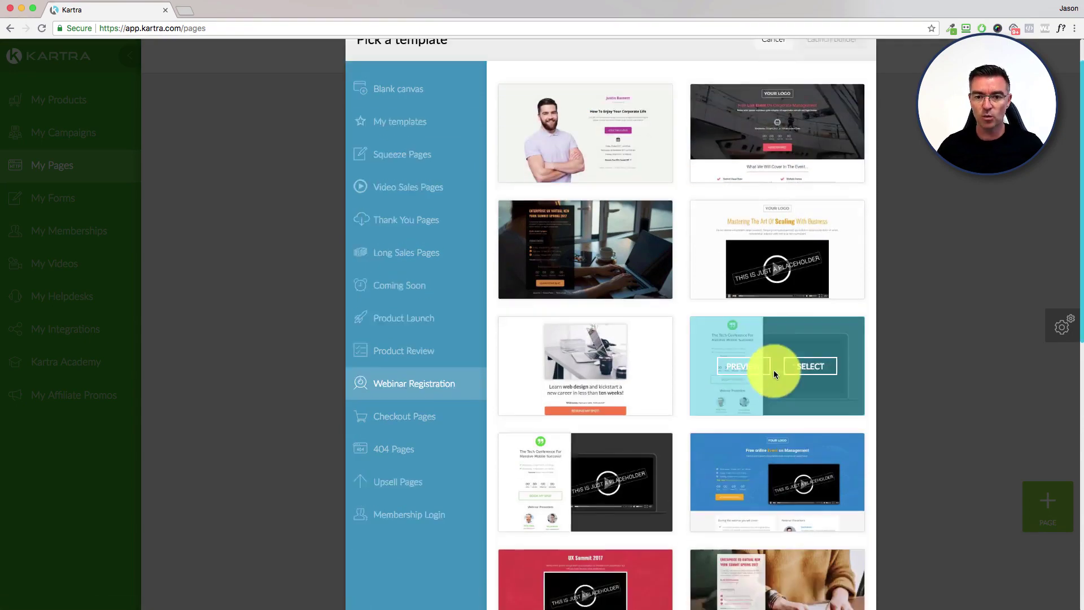
scroll(771, 368, "down", 10)
scroll(771, 368, "up", 10)
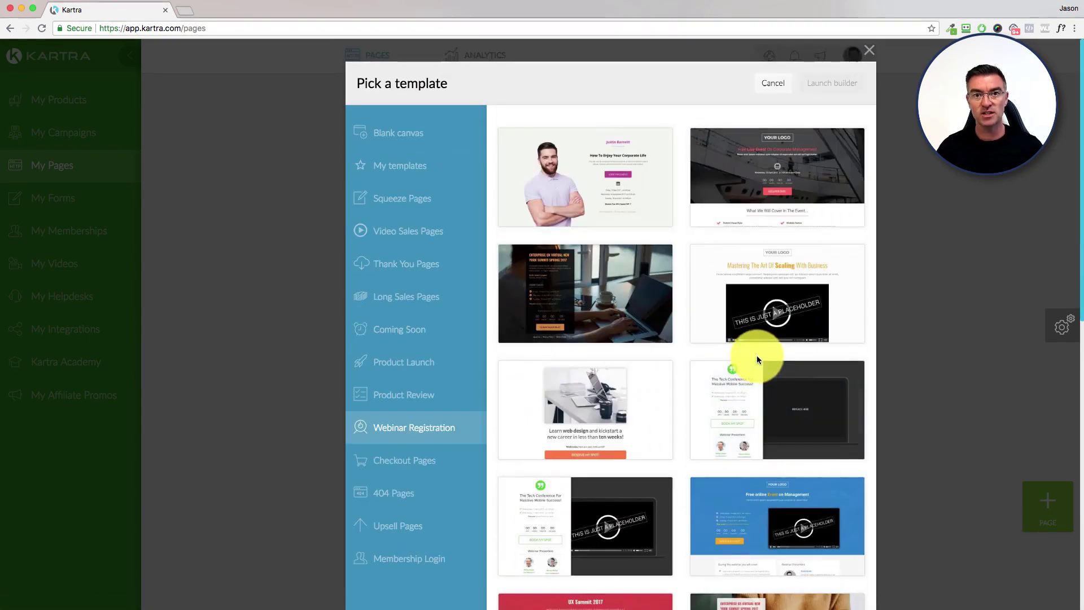
left_click(553, 178)
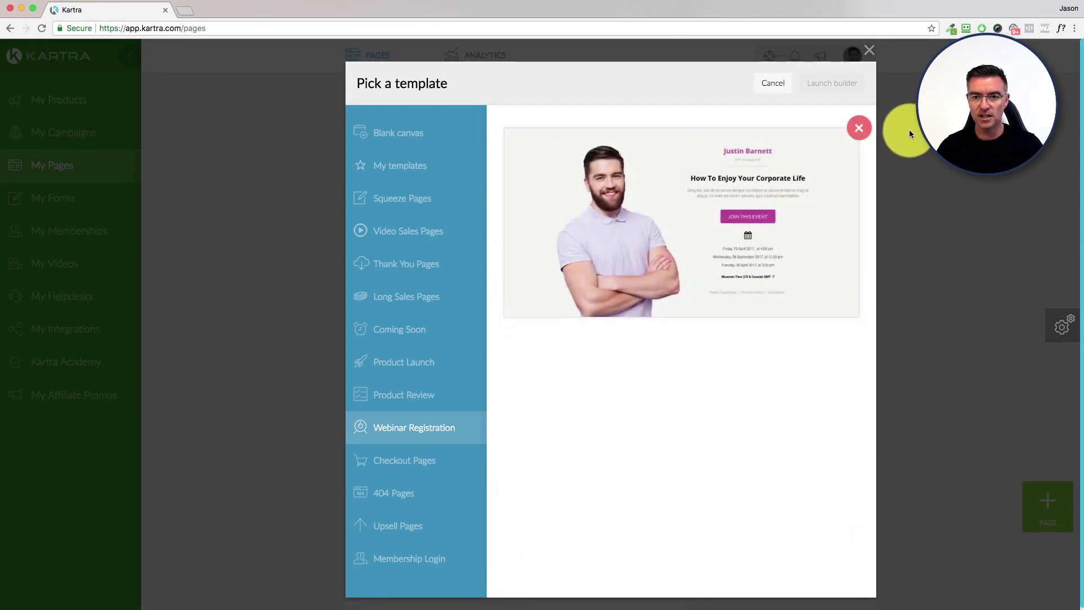
left_click(870, 130)
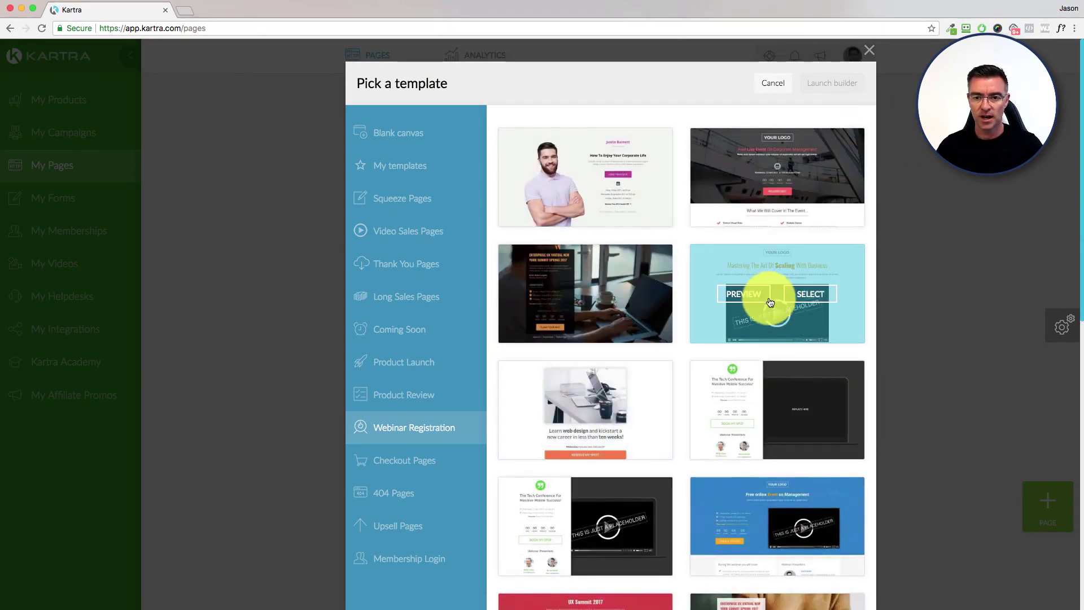
Step: Preview the fourth webinar template, then cancel creating the new page
left_click(757, 300)
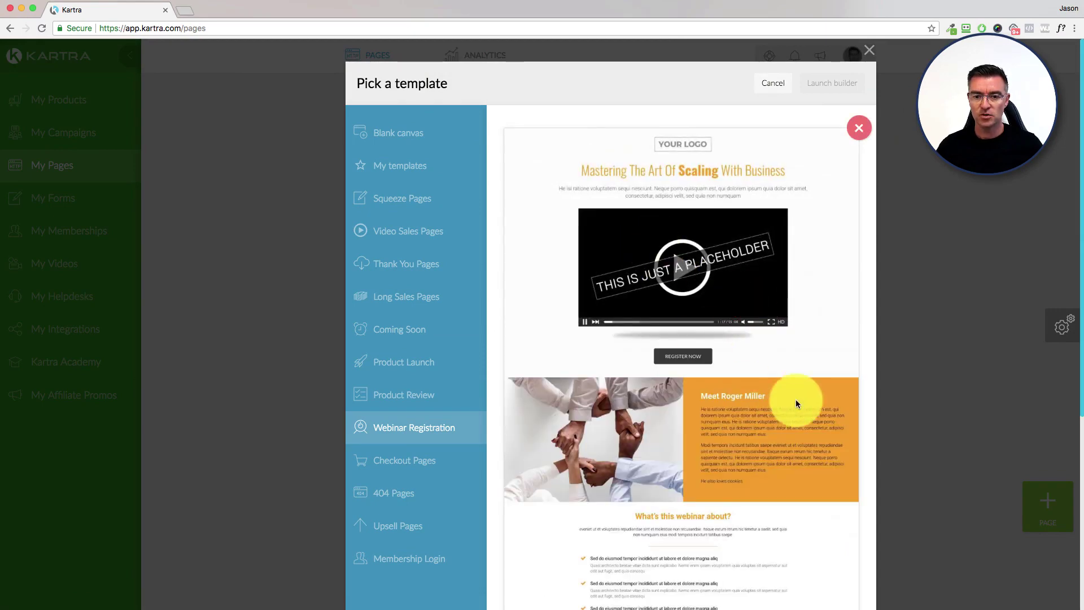
scroll(795, 399, "down", 5)
scroll(795, 401, "up", 5)
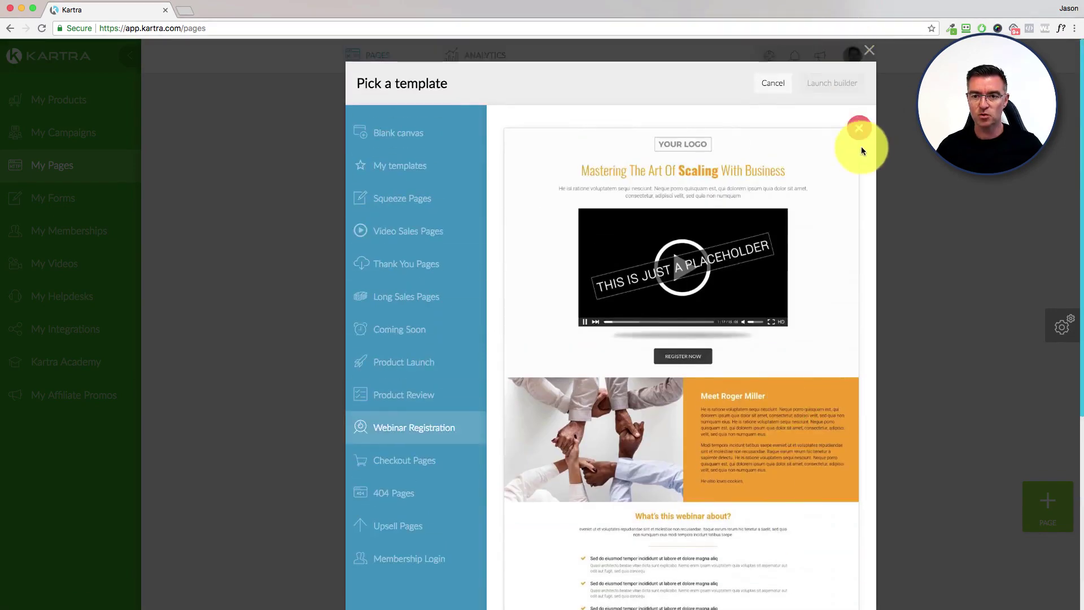
left_click(859, 129)
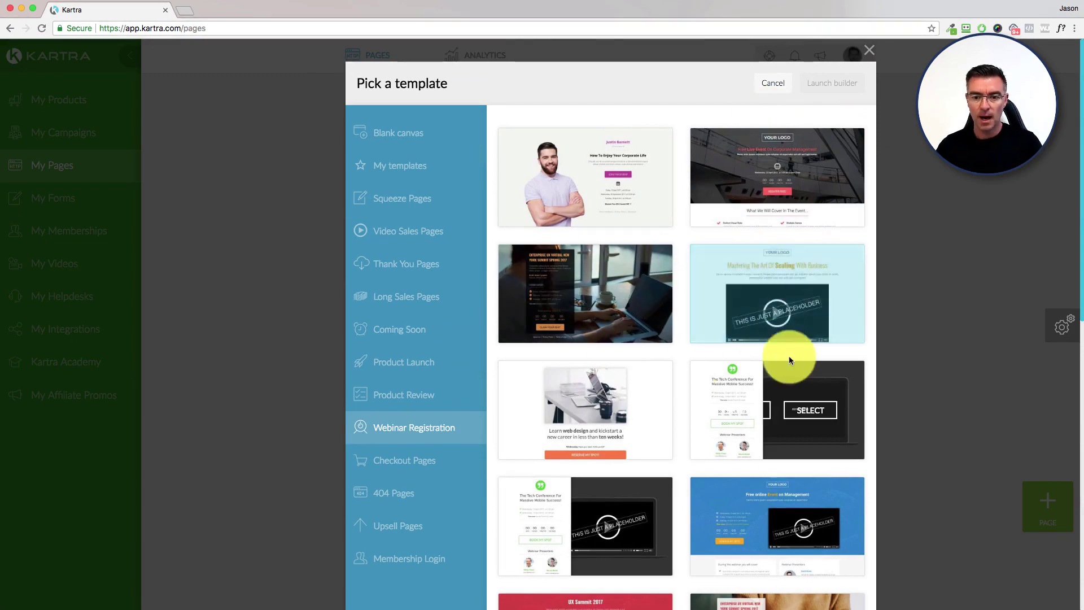
left_click(771, 85)
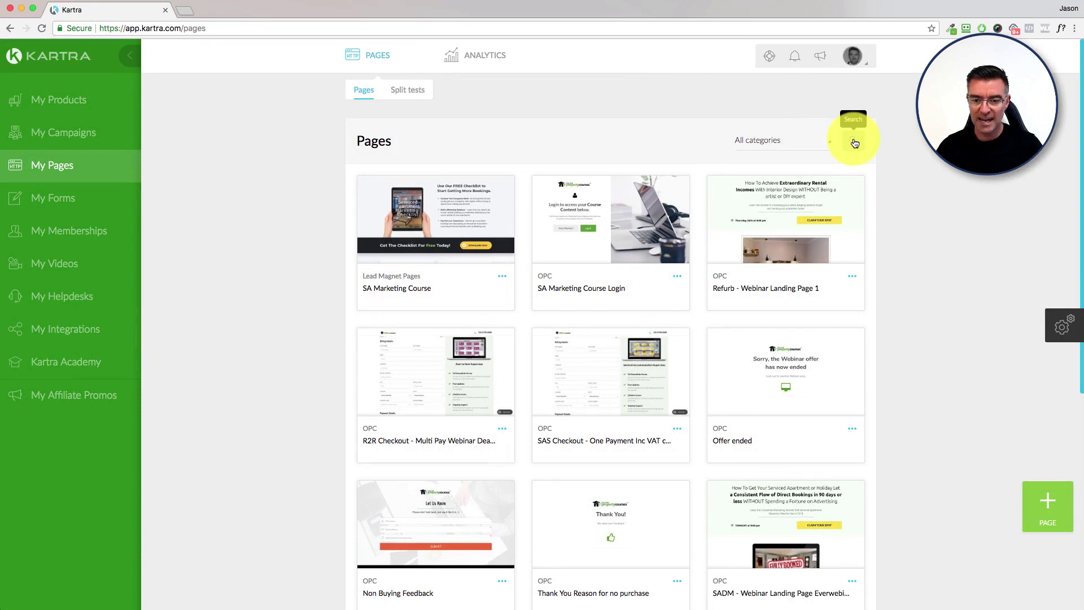
Step: Search pages for 'sms' and open SMS - Webinar Landing Page 1 in the builder
left_click(854, 142)
left_click(784, 174)
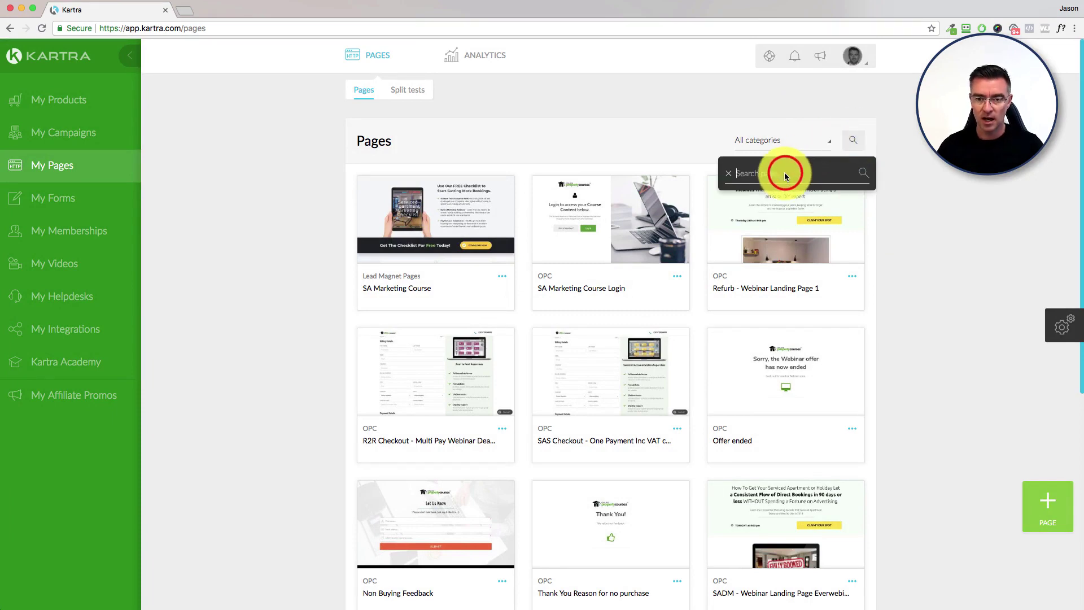
type("sms")
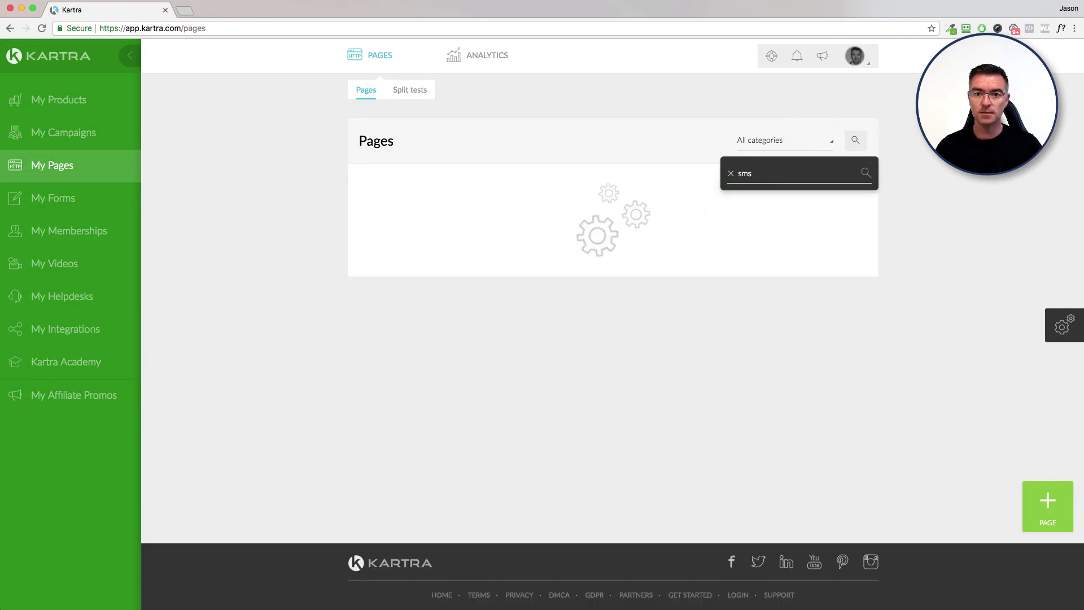
left_click(574, 343)
left_click(507, 276)
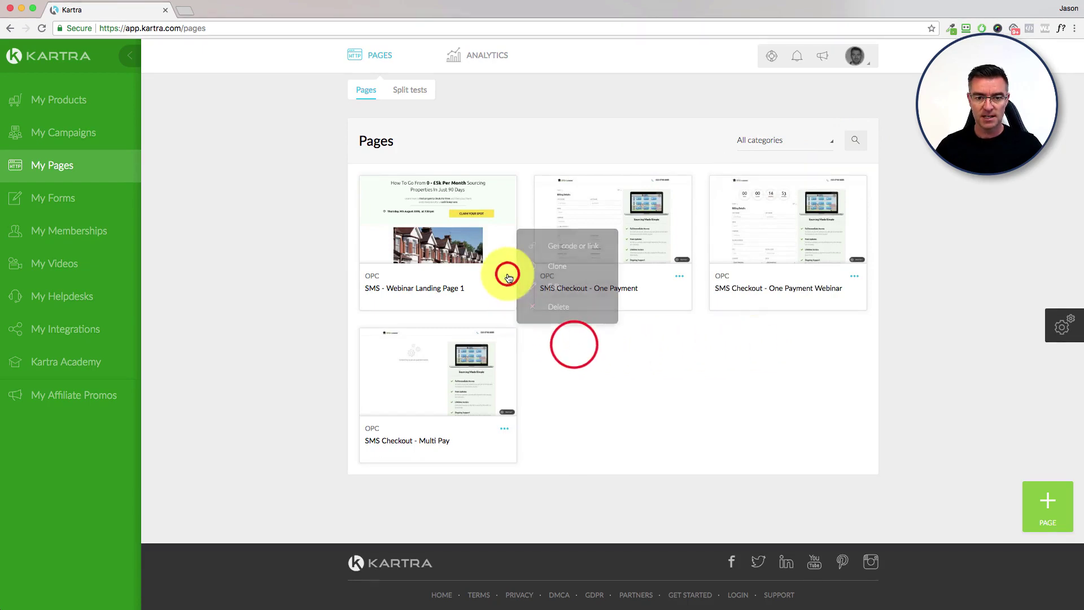
left_click(554, 286)
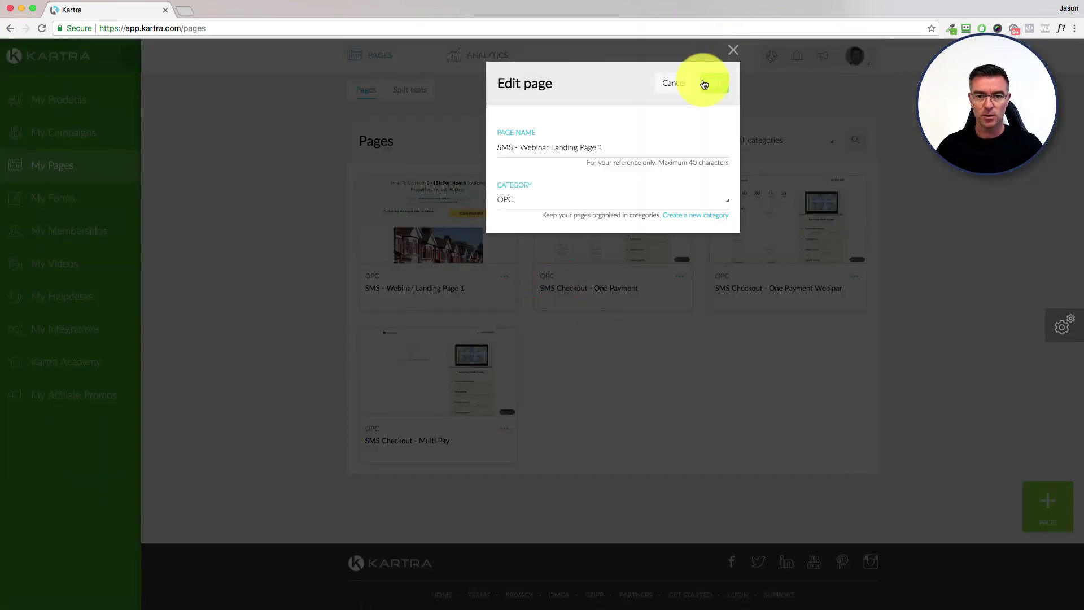
left_click(709, 84)
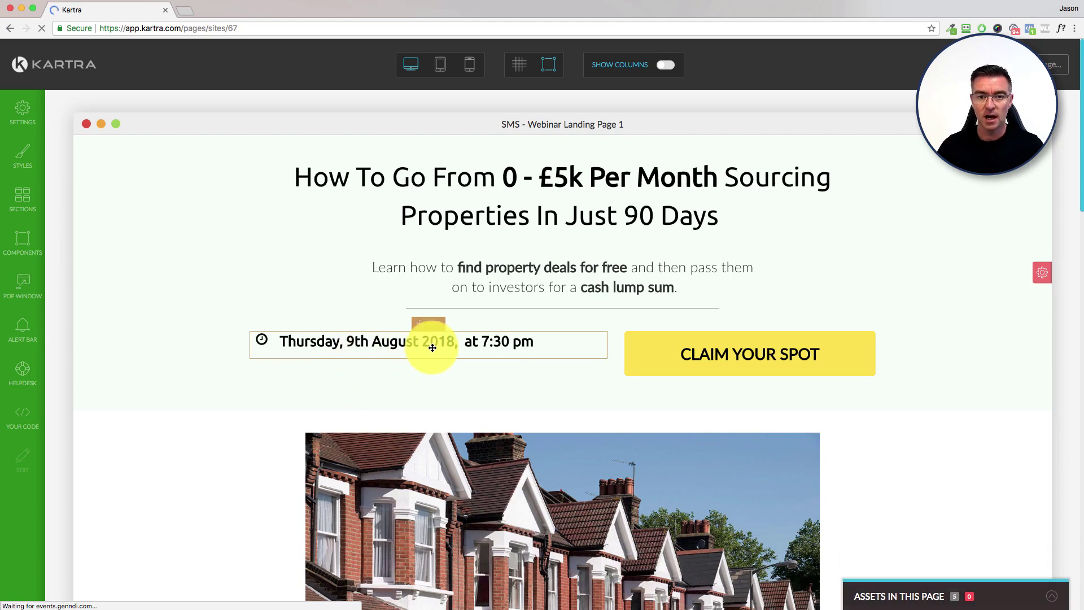
Step: Browse the button component templates, then open the top CLAIM YOUR SPOT button's settings
scroll(994, 277, "down", 3)
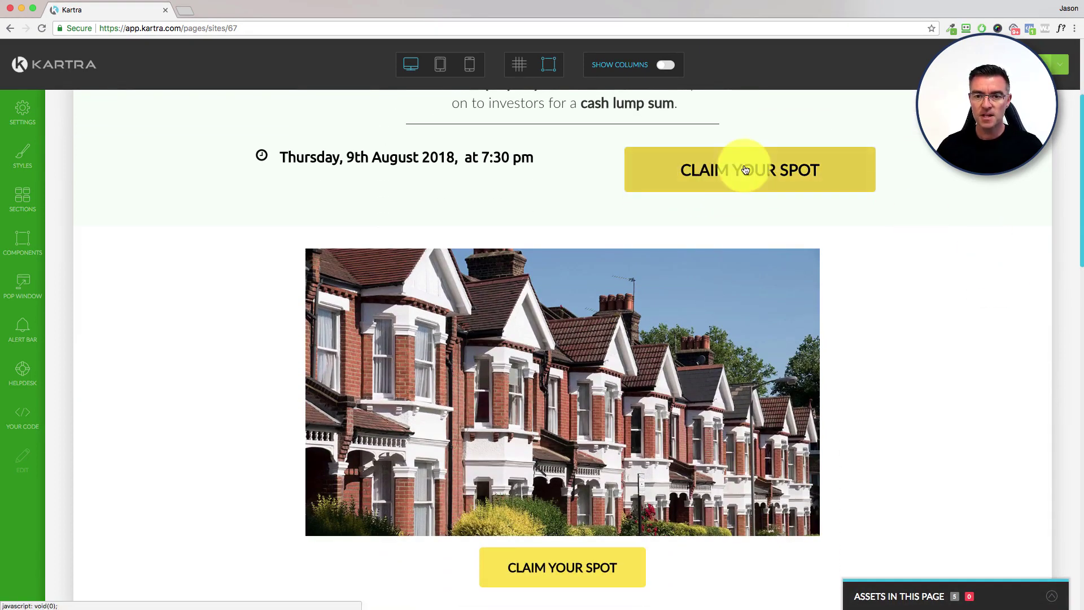
left_click(23, 241)
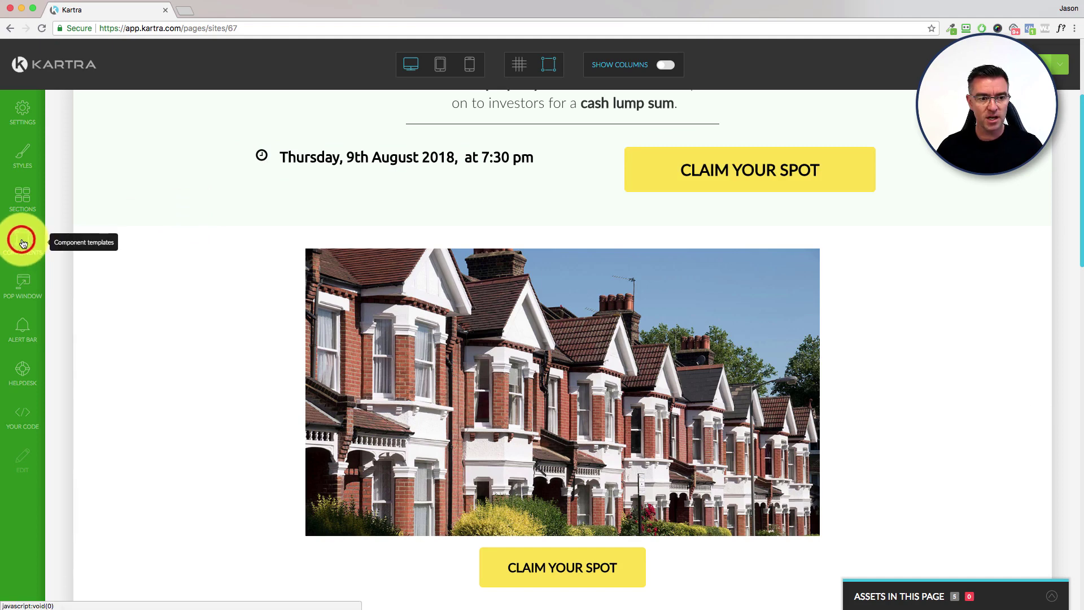
left_click(148, 306)
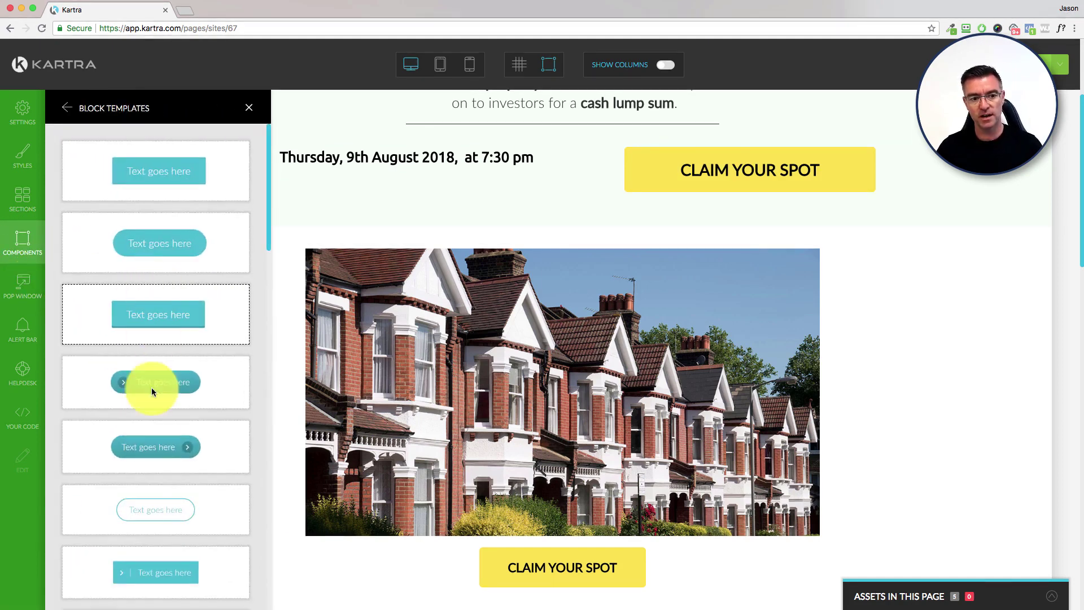
left_click(67, 108)
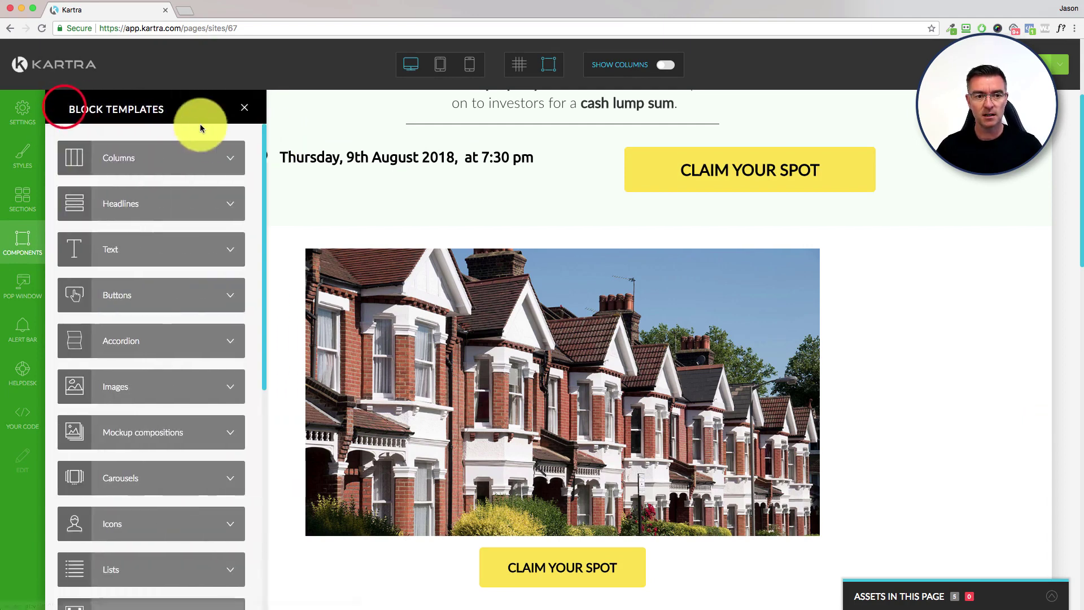
left_click(252, 109)
left_click(831, 175)
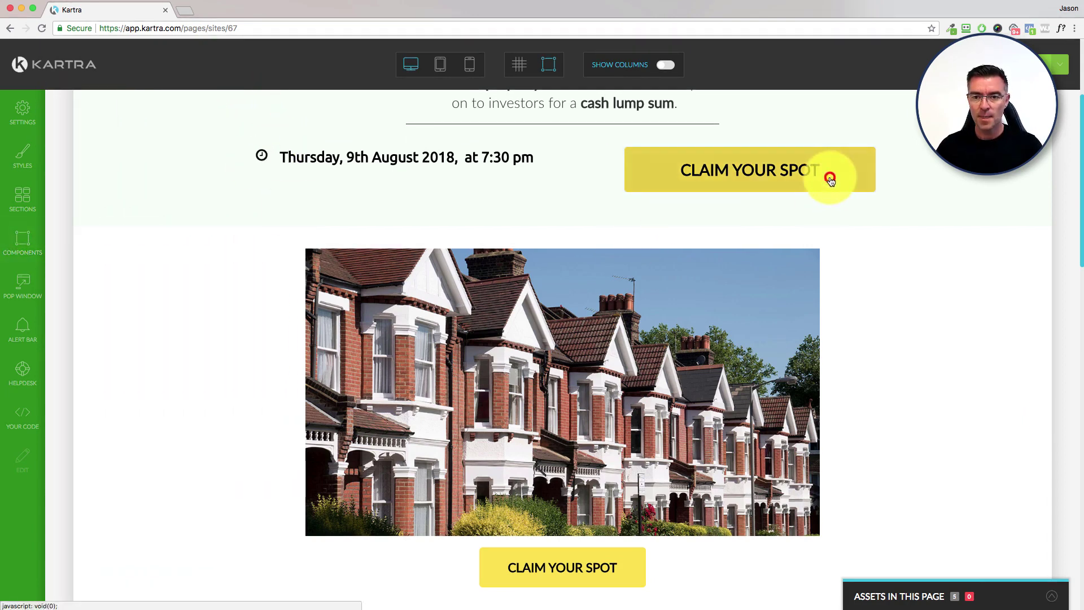
left_click(668, 140)
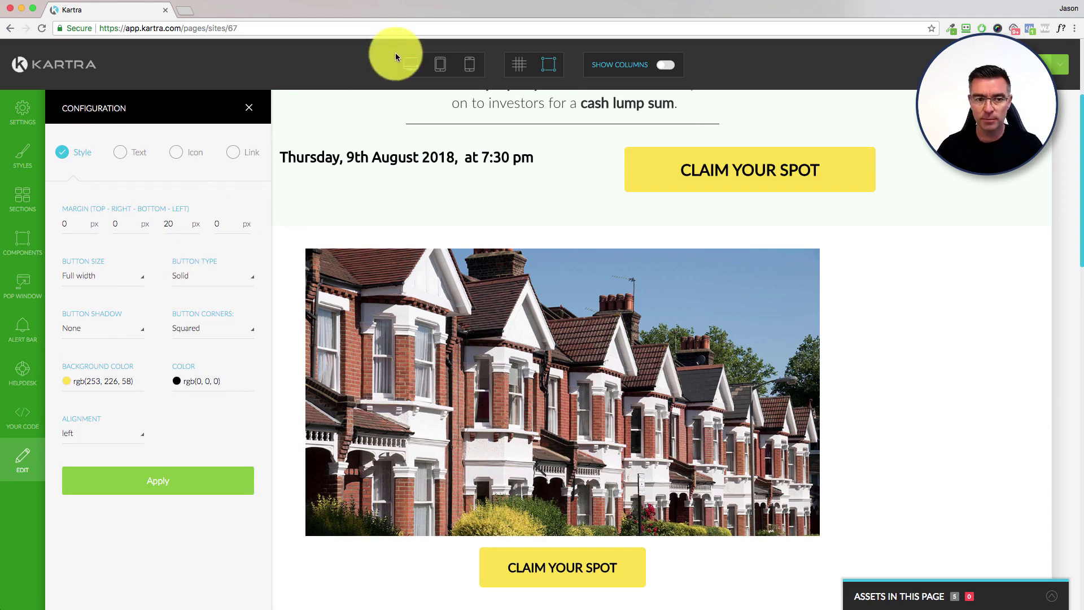
Step: Check the button's Icon tab, then its Link tab set to pop a WebinarJam registration form
left_click(176, 153)
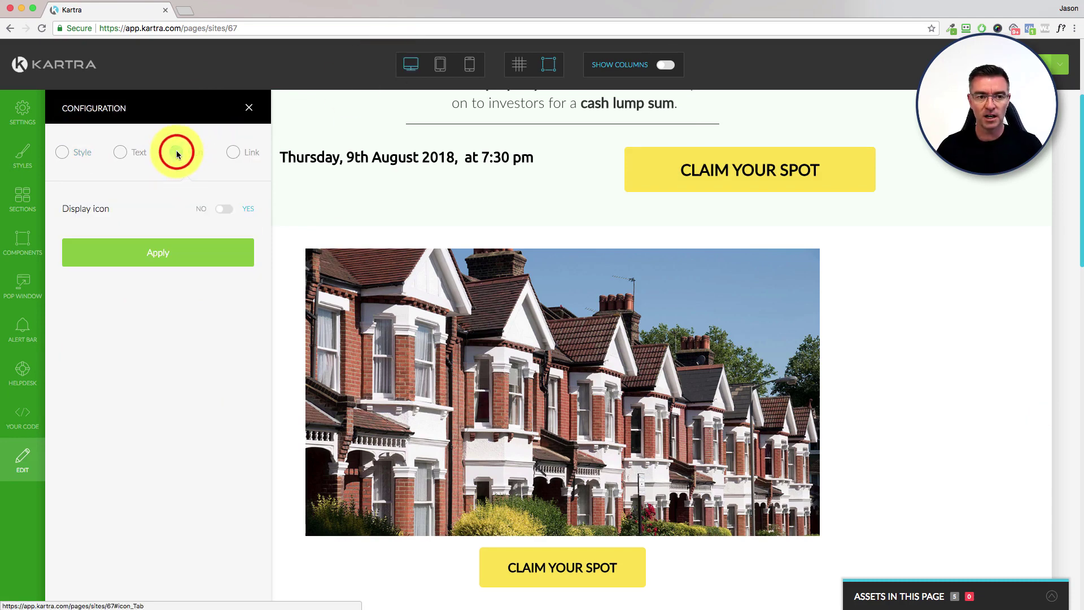
left_click(232, 154)
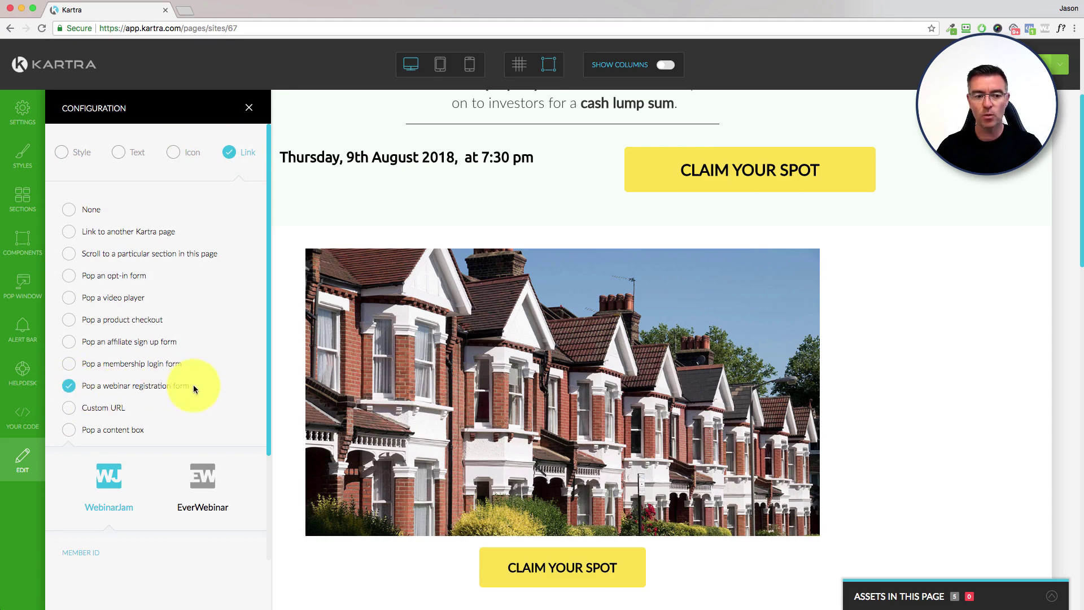
scroll(192, 384, "down", 3)
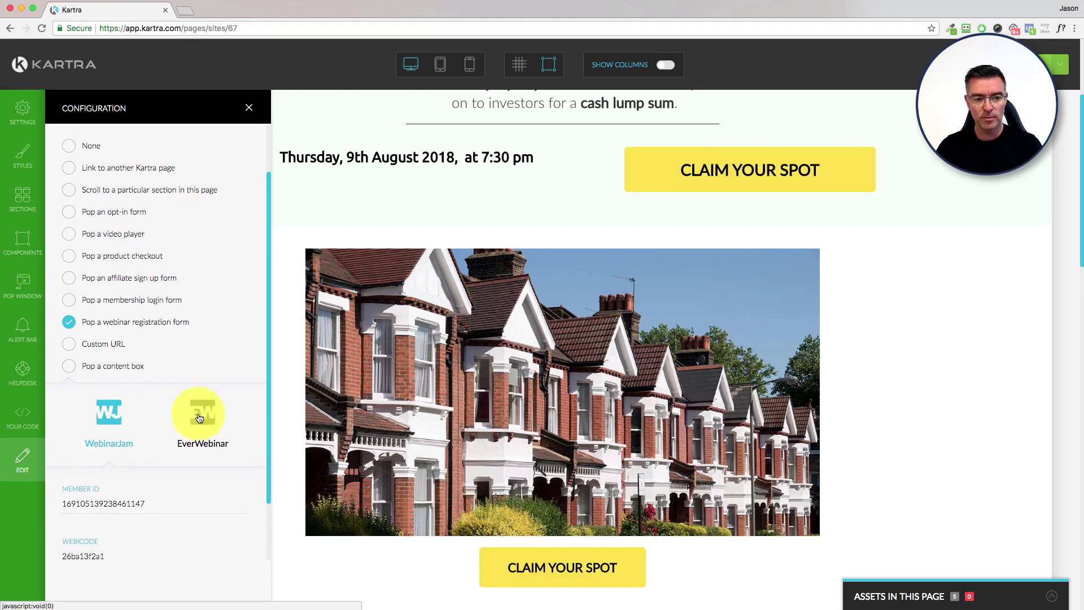
scroll(200, 405, "down", 2)
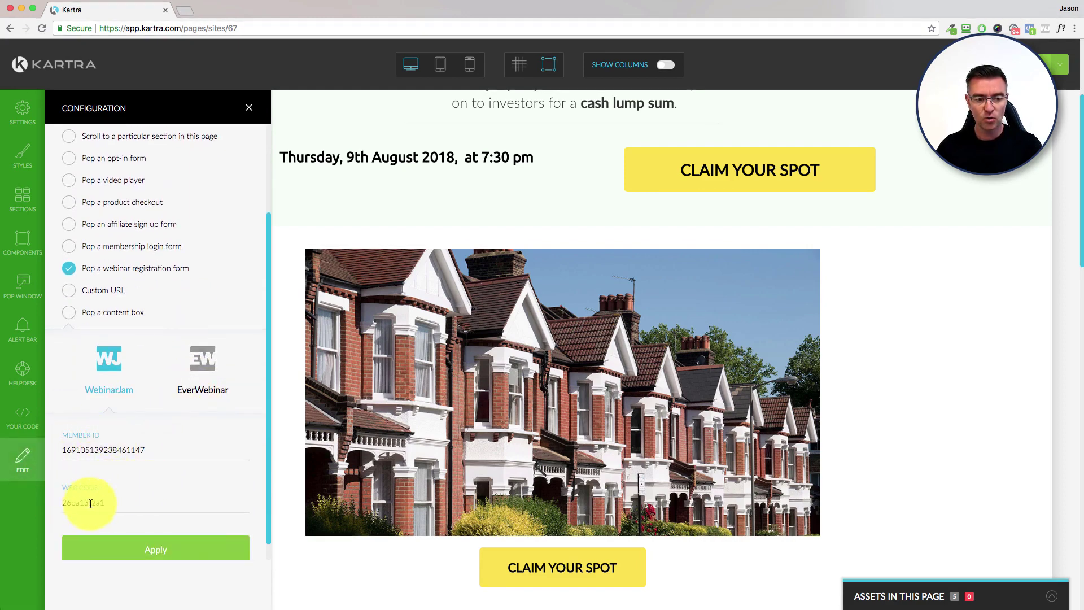
key("Return")
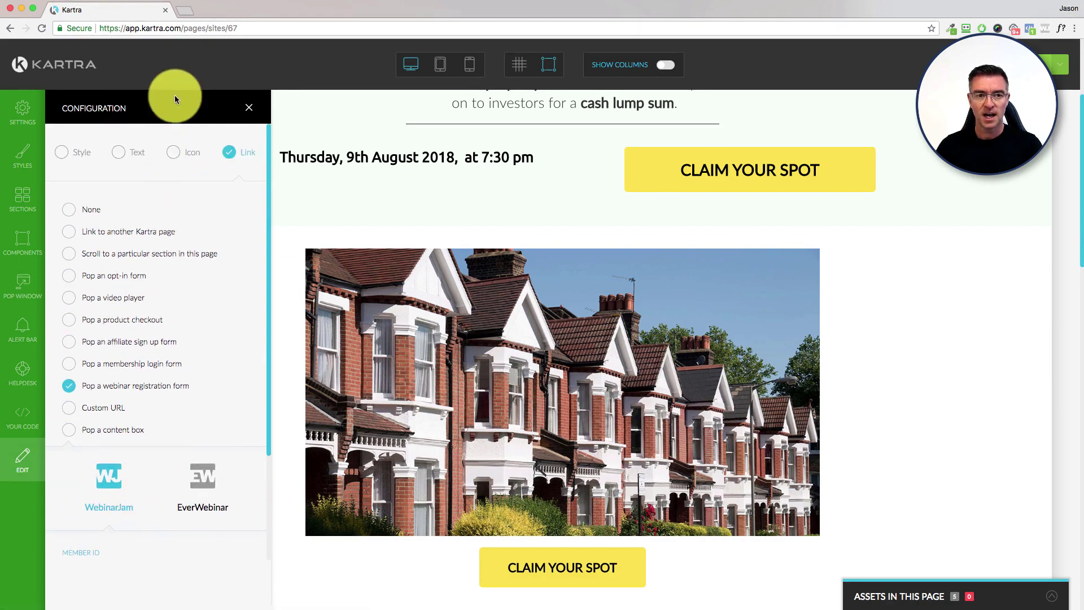
Step: Load webinarjam.genndi.com/dashboard in a new browser tab
left_click(186, 13)
type("webinarjam.genndi.com/dashboard")
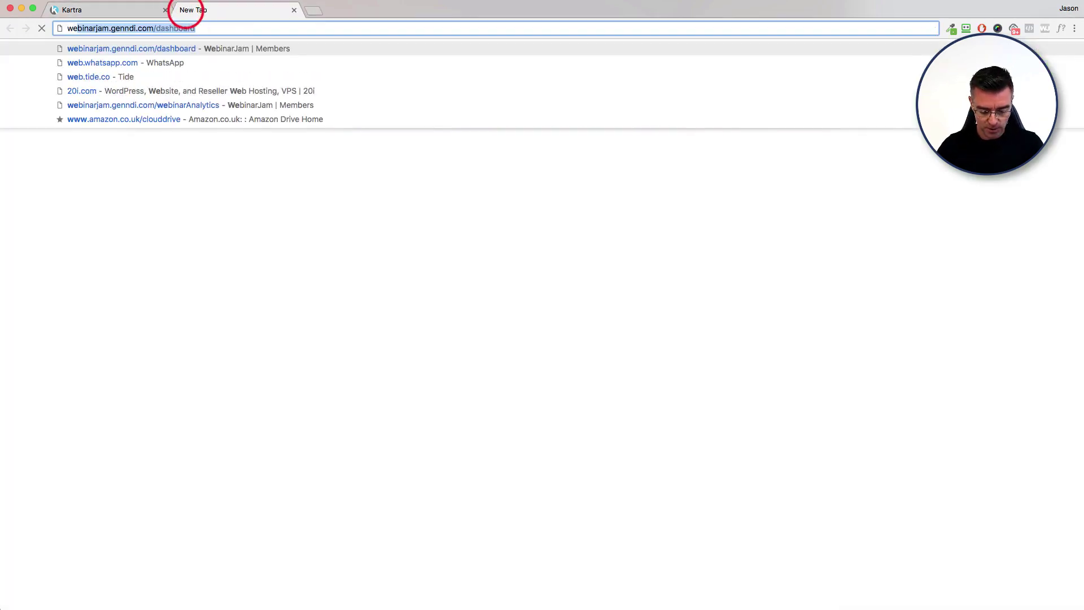
key("Return")
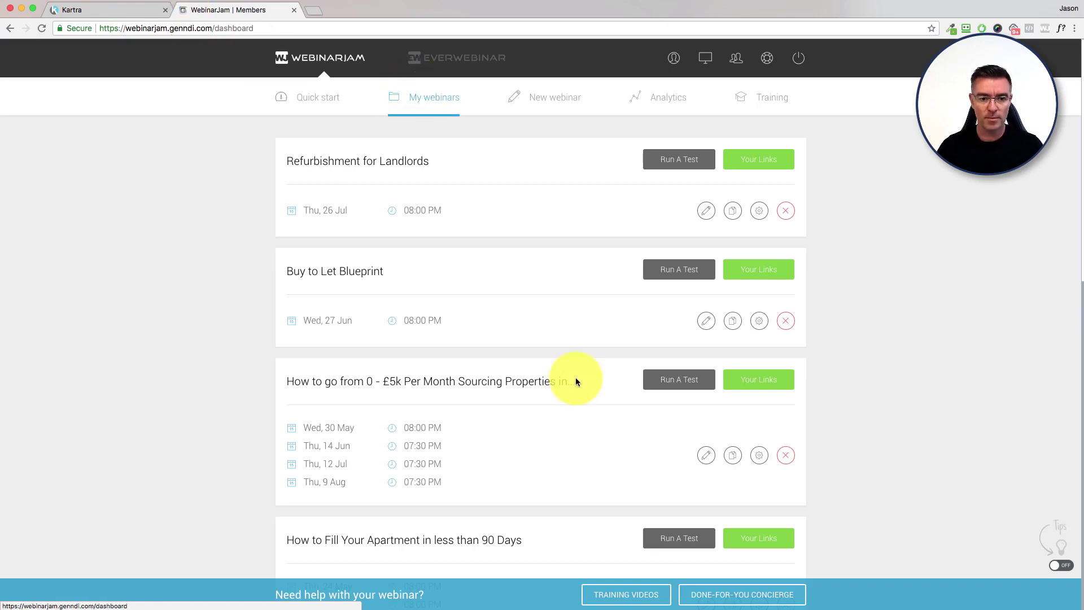
Step: Pick out the member ID and webcode in the £5k sourcing webinar's registration URL, then return to Kartra
left_click(770, 386)
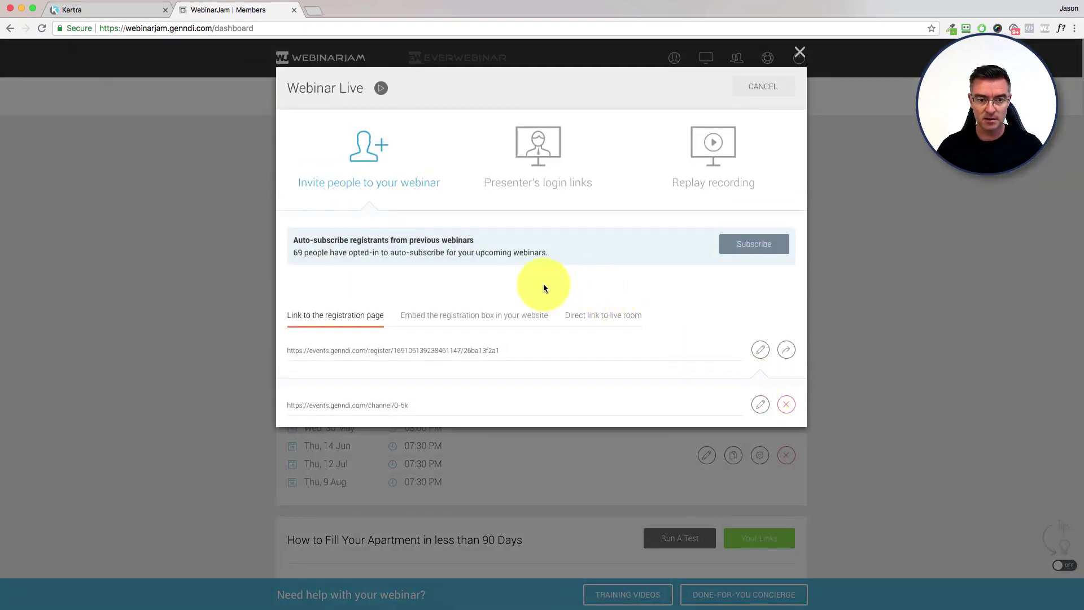
left_click_drag(393, 351, 421, 352)
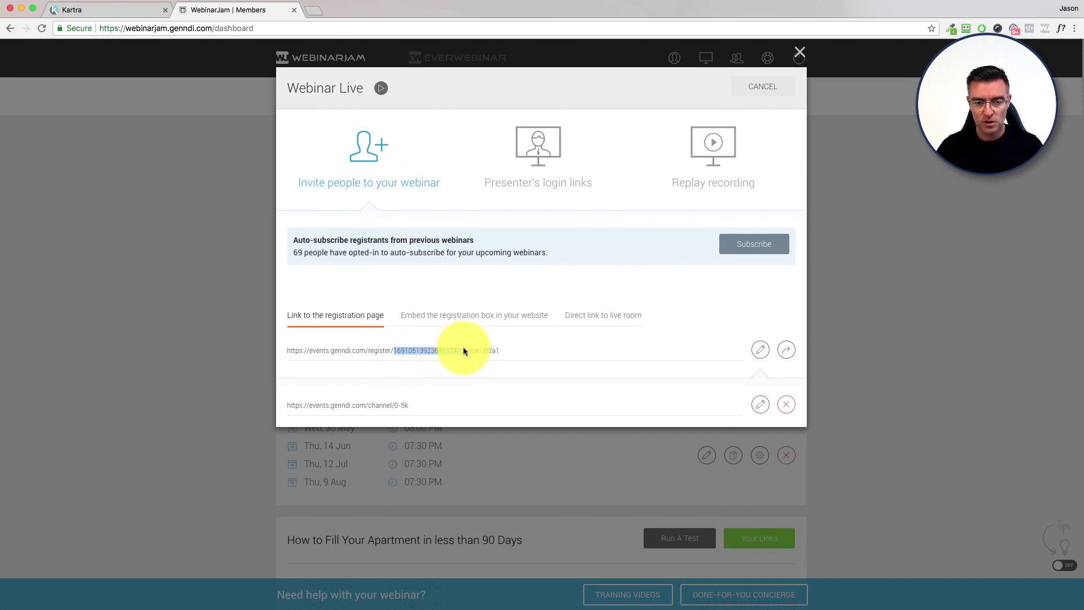
left_click_drag(497, 350, 466, 352)
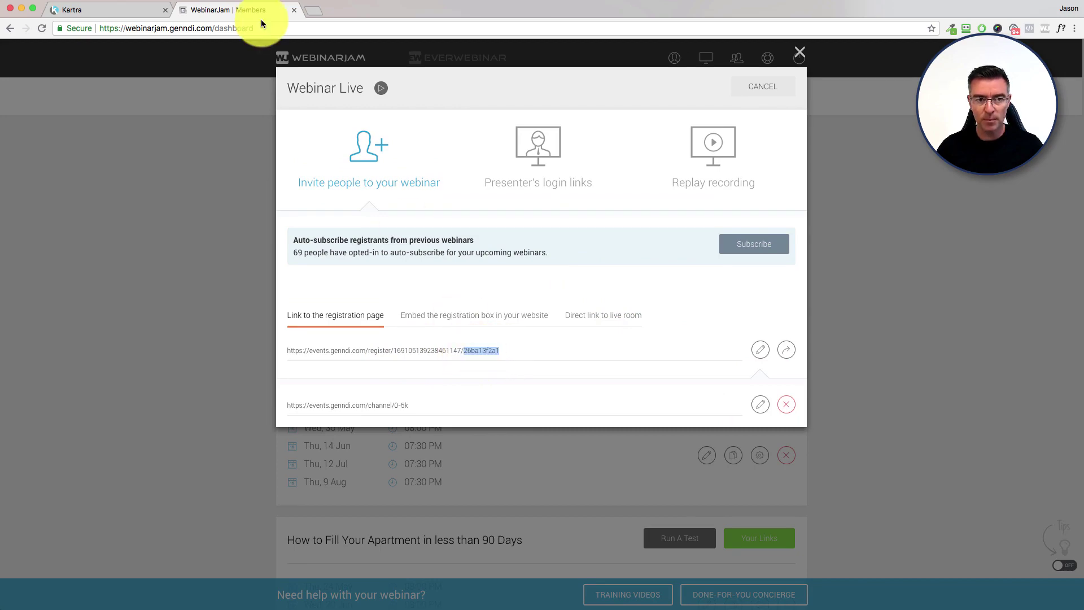
left_click(99, 14)
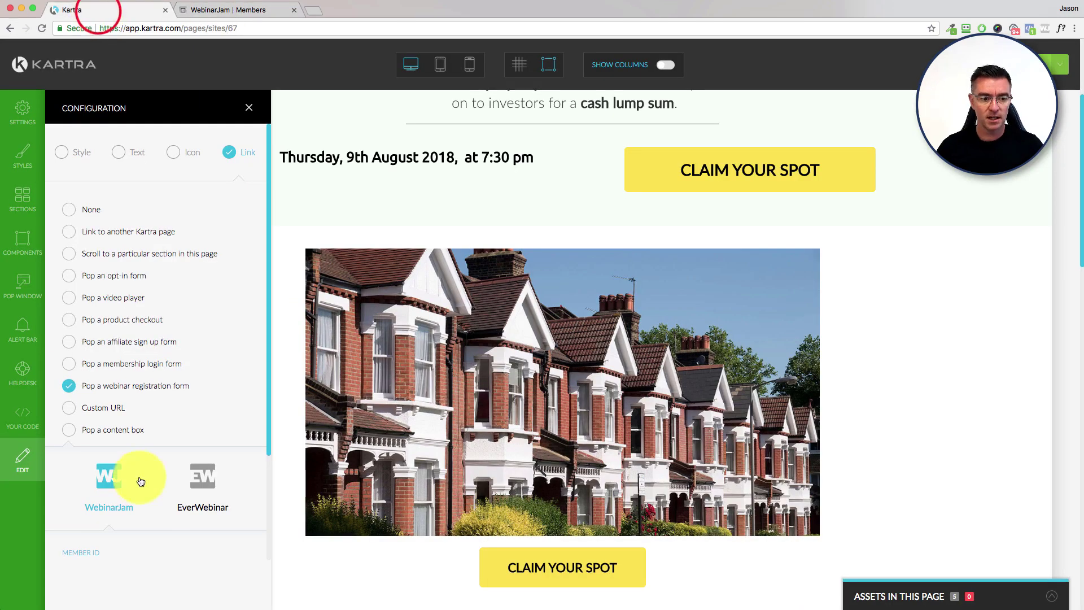
Step: Check Kartra's Member ID and Webcode fields against WebinarJam's registration link
scroll(158, 504, "down", 5)
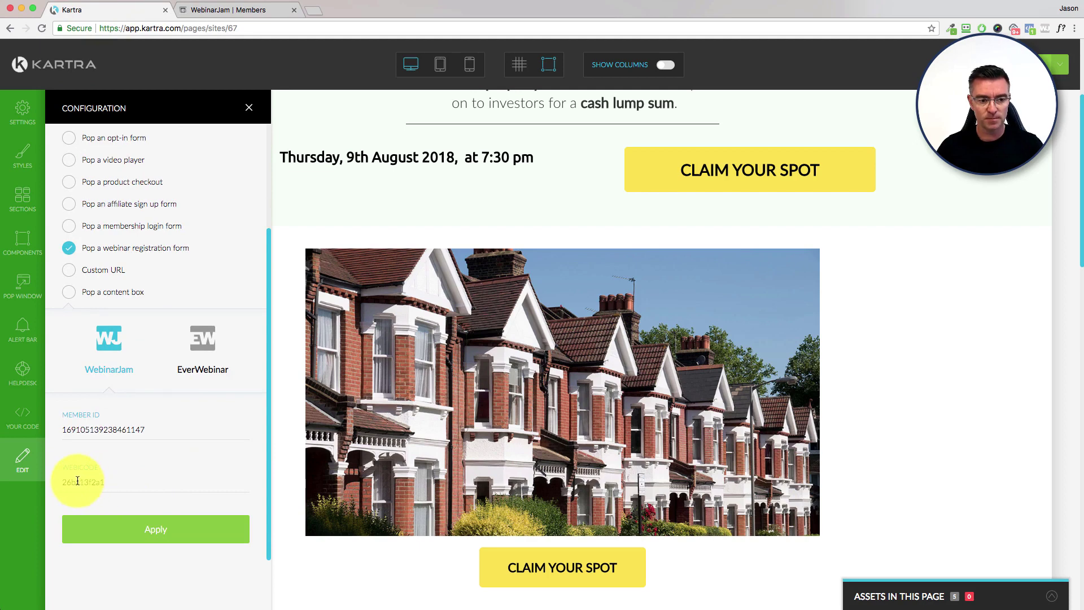
left_click(246, 10)
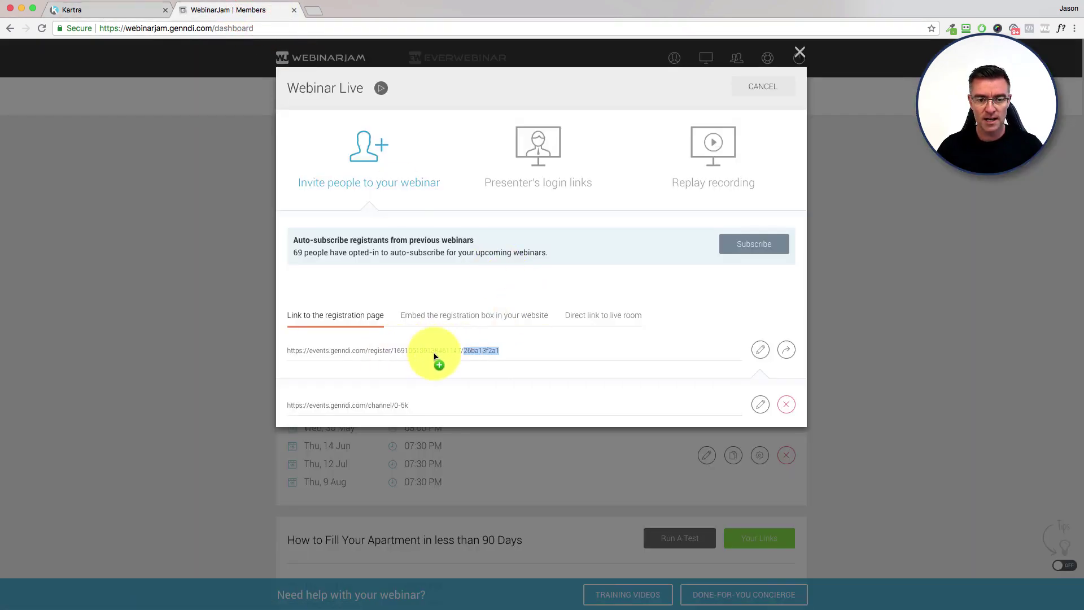
left_click(83, 11)
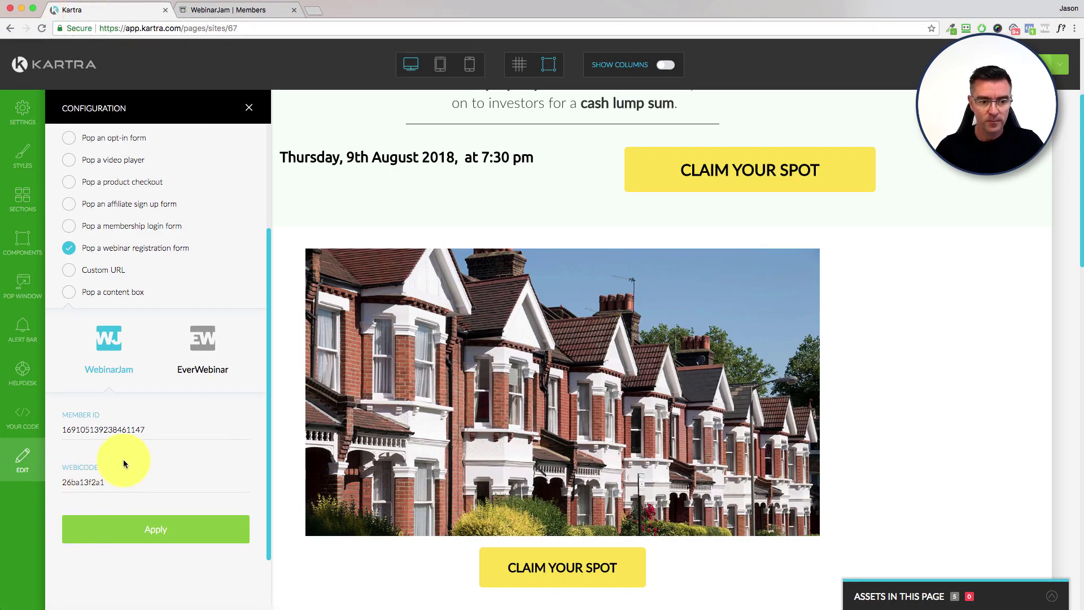
Step: Apply the WebinarJam popup settings and open a generated preview of the landing page
left_click(161, 534)
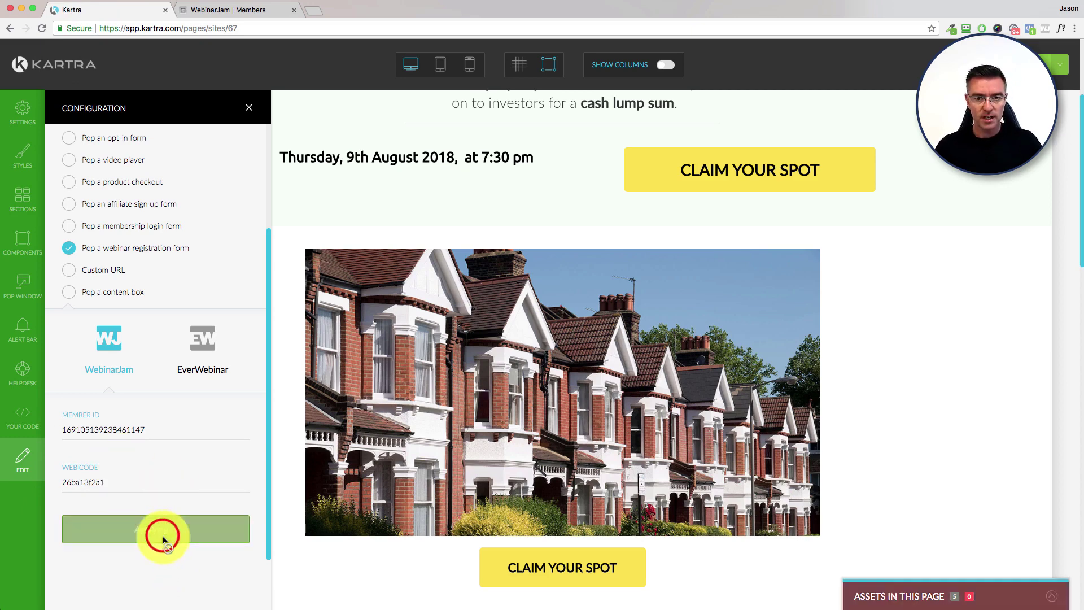
left_click(249, 108)
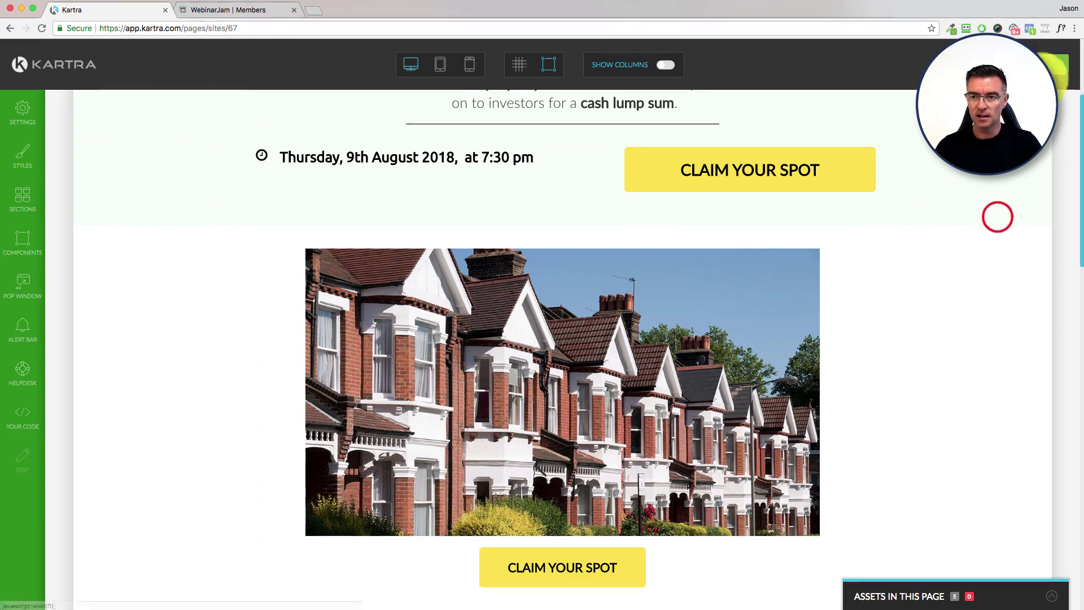
left_click(1061, 64)
left_click(985, 162)
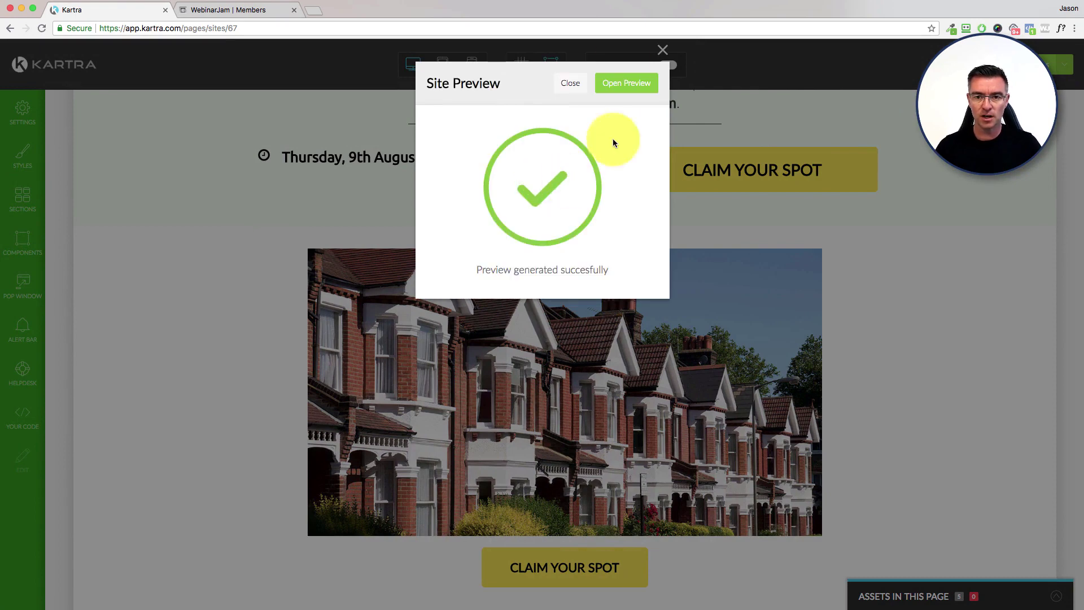
left_click(624, 85)
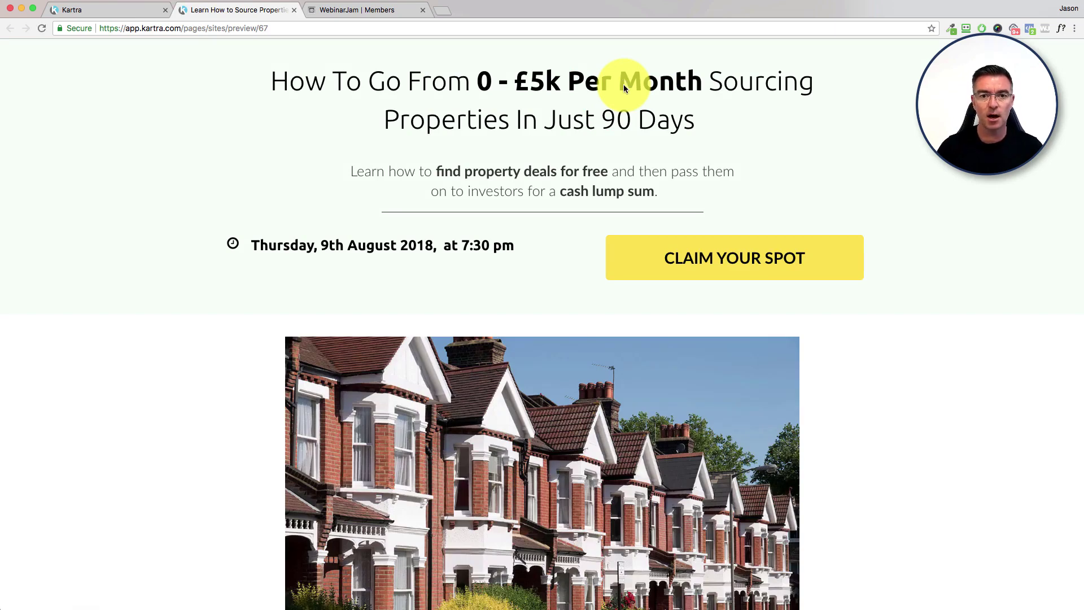
Step: Trigger the CLAIM YOUR SPOT popup in the preview and clear its prefilled email and first name
left_click(681, 258)
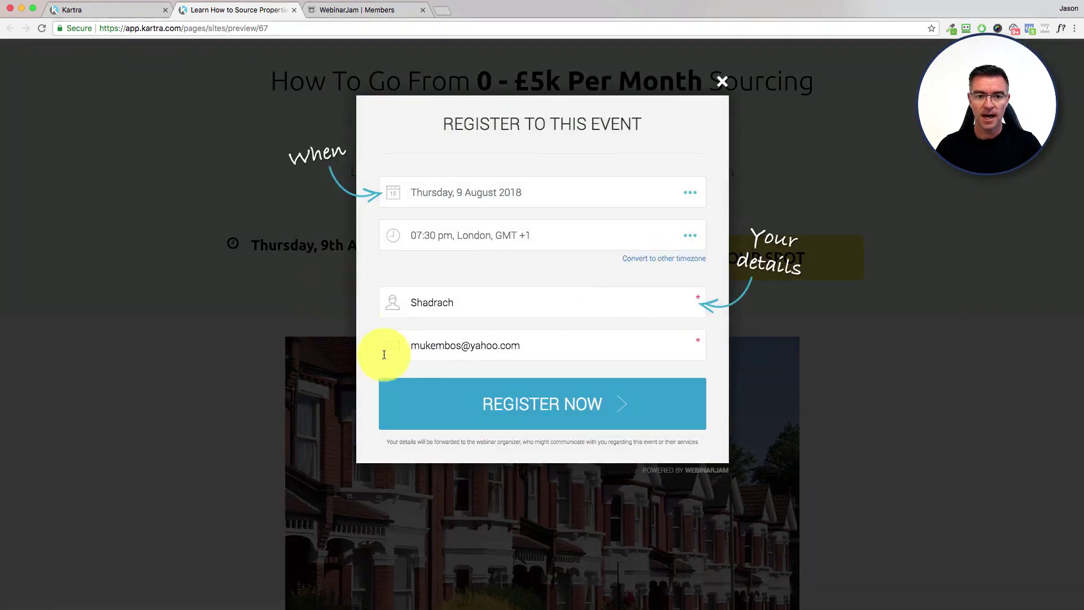
left_click(528, 346)
key("BackSpace")
left_click_drag(525, 346, 400, 345)
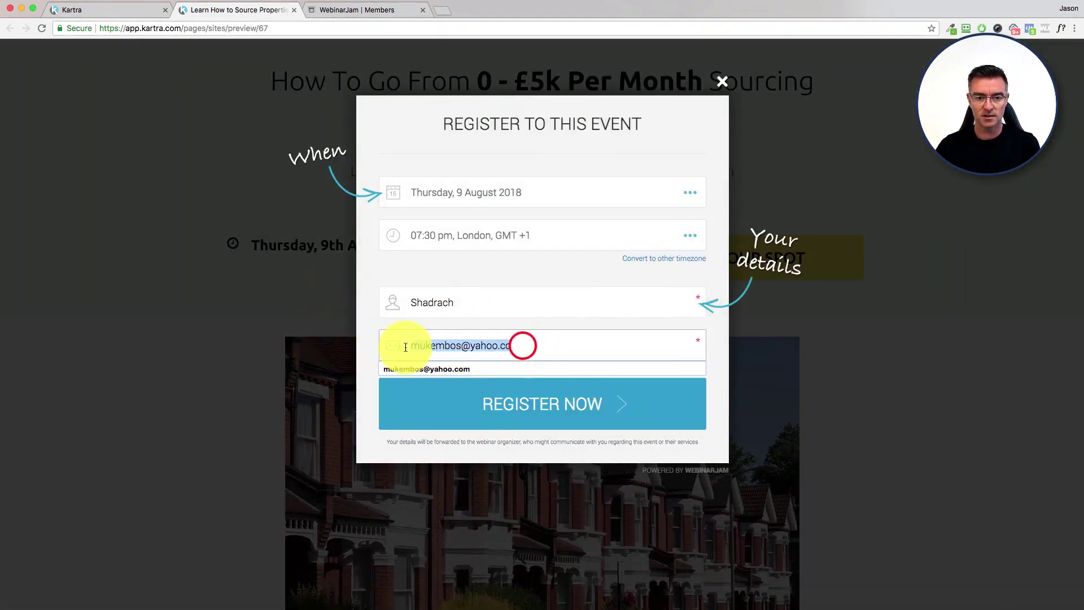
key("BackSpace")
left_click_drag(454, 303, 412, 303)
key("BackSpace")
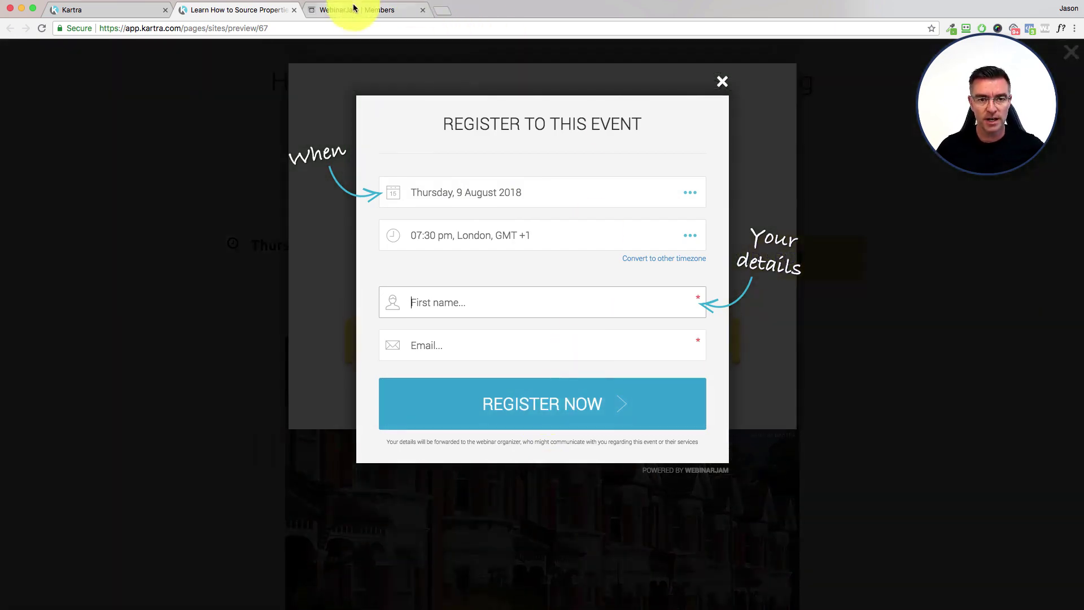
Step: Back in WebinarJam, open the £5k sourcing webinar in Full Configuration
left_click(351, 10)
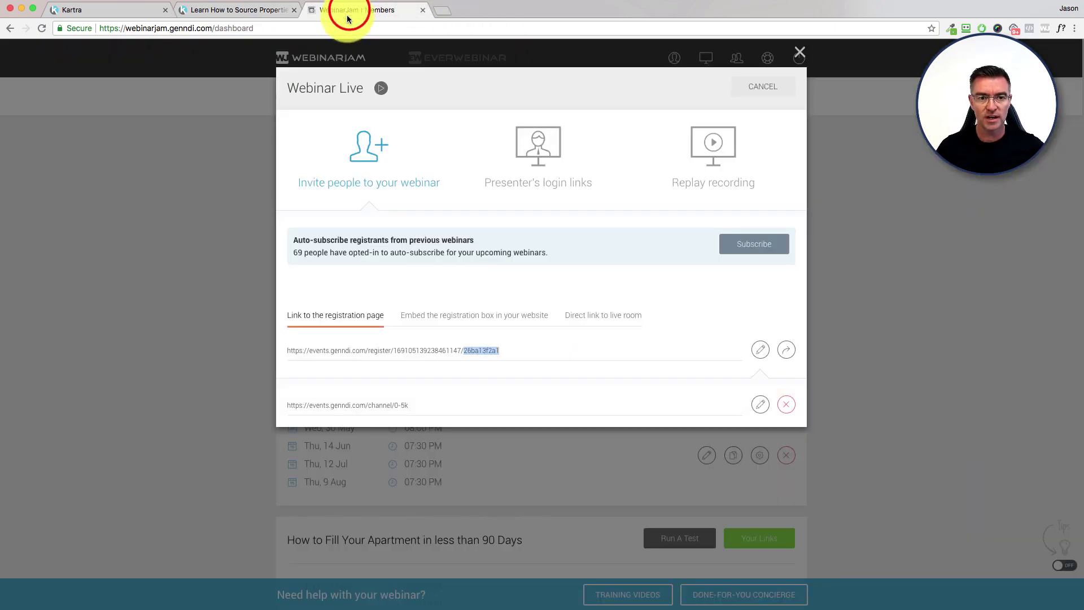
left_click(798, 53)
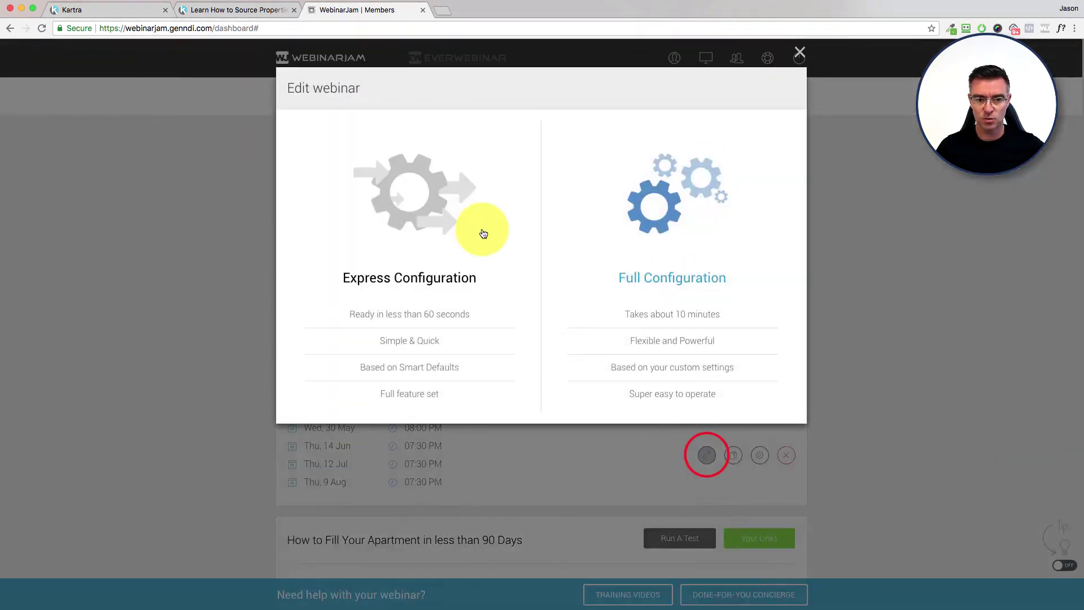
left_click(677, 188)
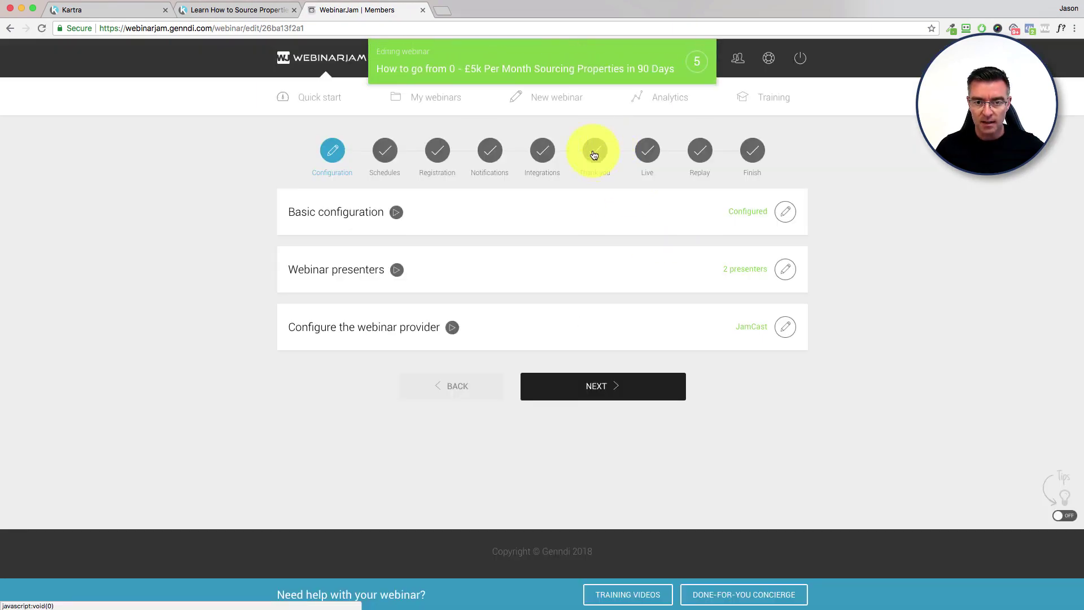
Step: On the Thank you step, browse thank-you page templates and confirm Template 1
left_click(597, 150)
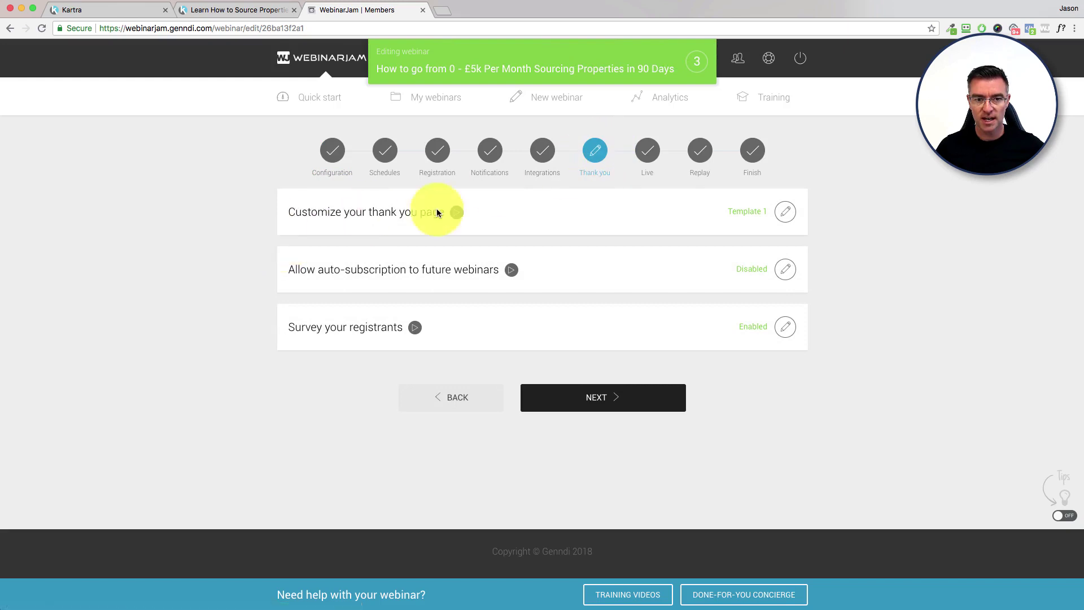
left_click(785, 214)
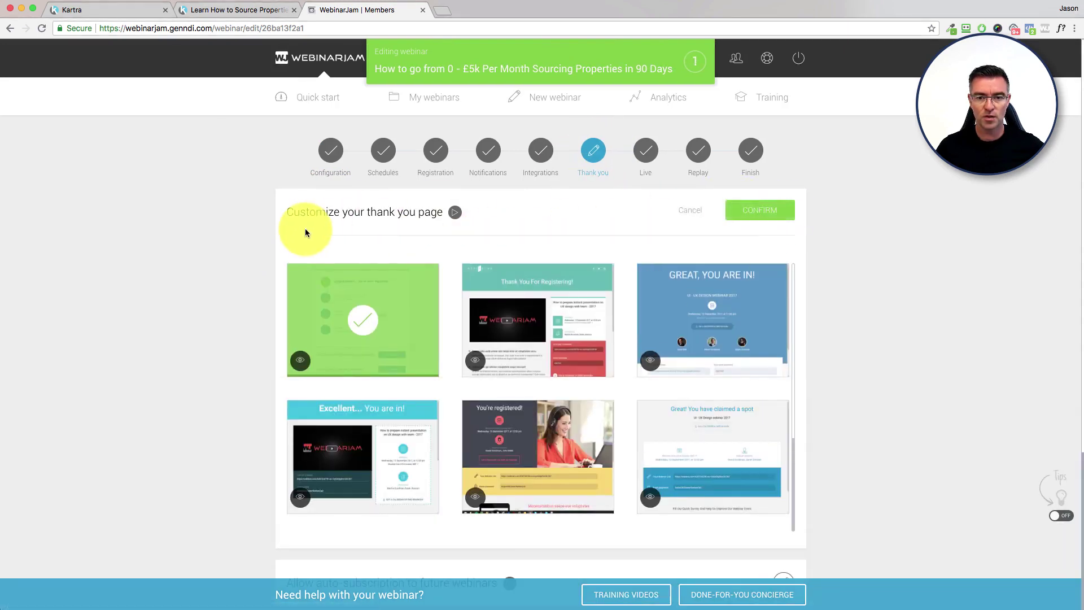
mouse_move(658, 277)
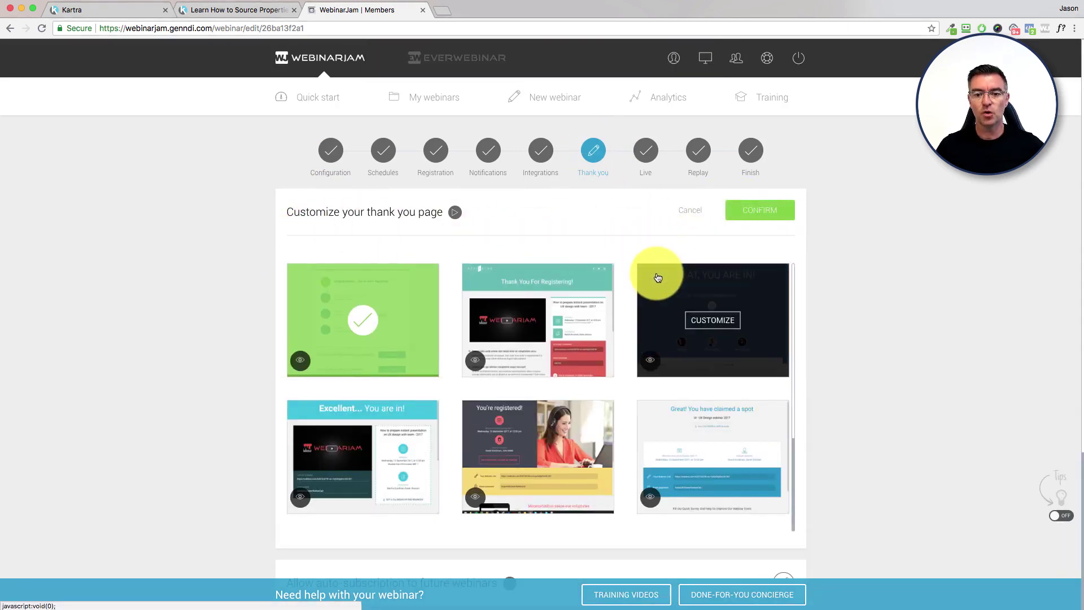
scroll(643, 282, "down", 3)
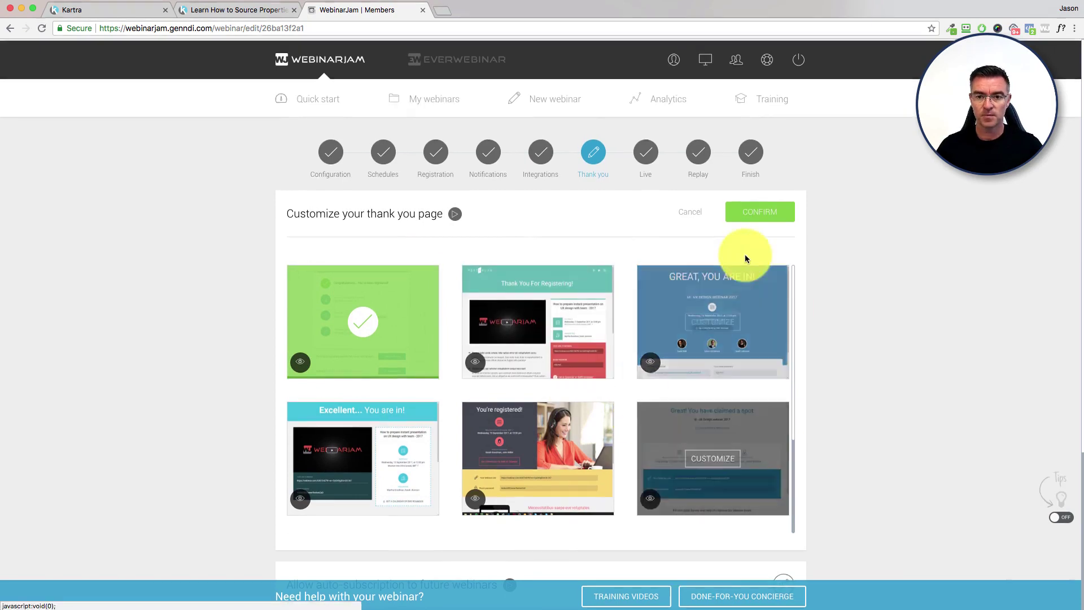
left_click(762, 212)
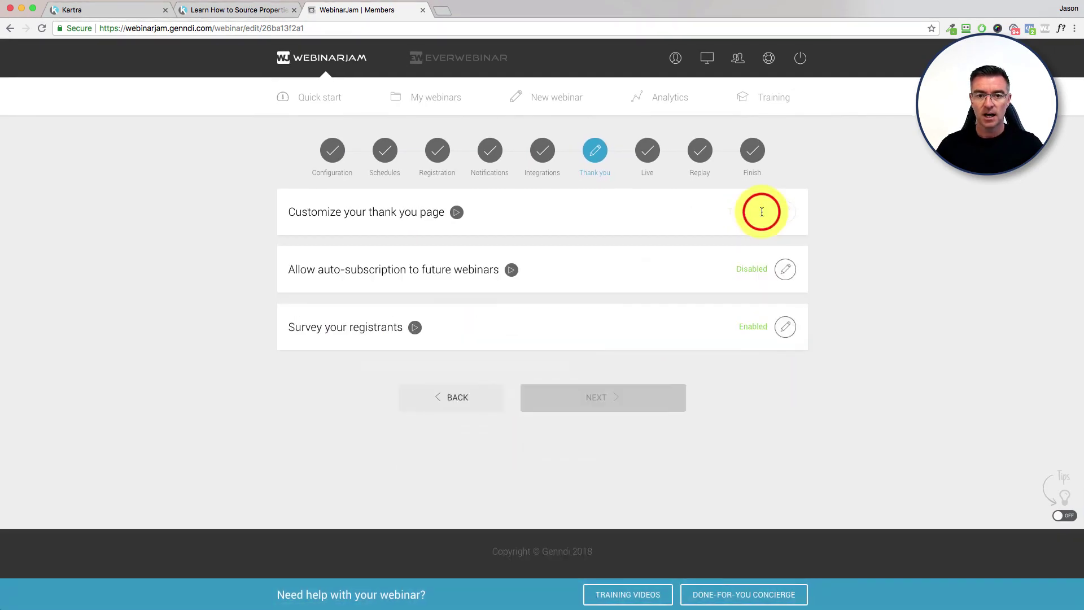
Step: On the Integrations step, open the Kartra integration rules
left_click(543, 151)
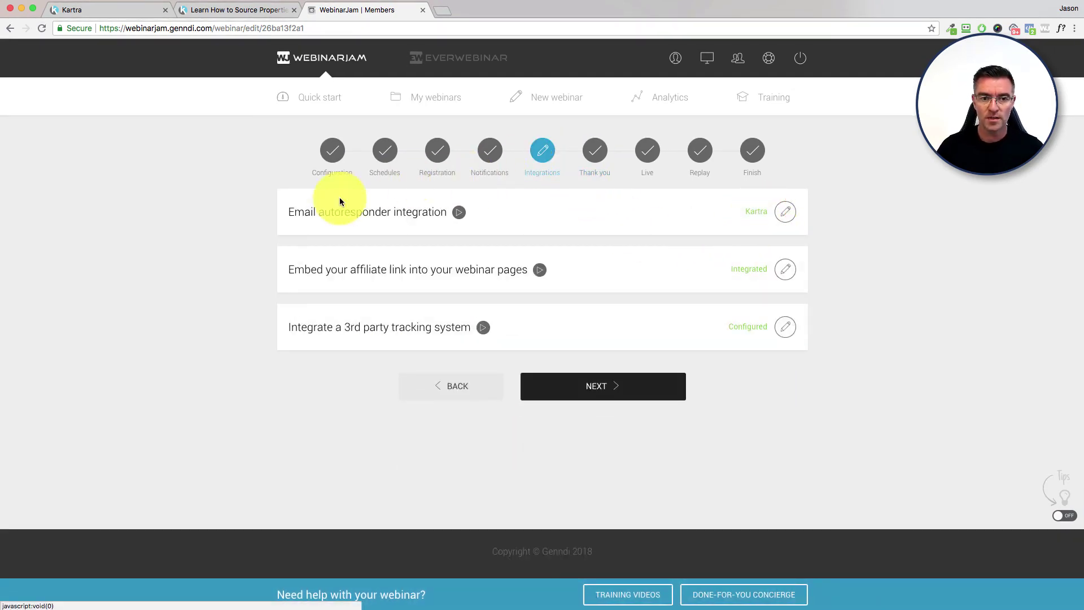
left_click(789, 216)
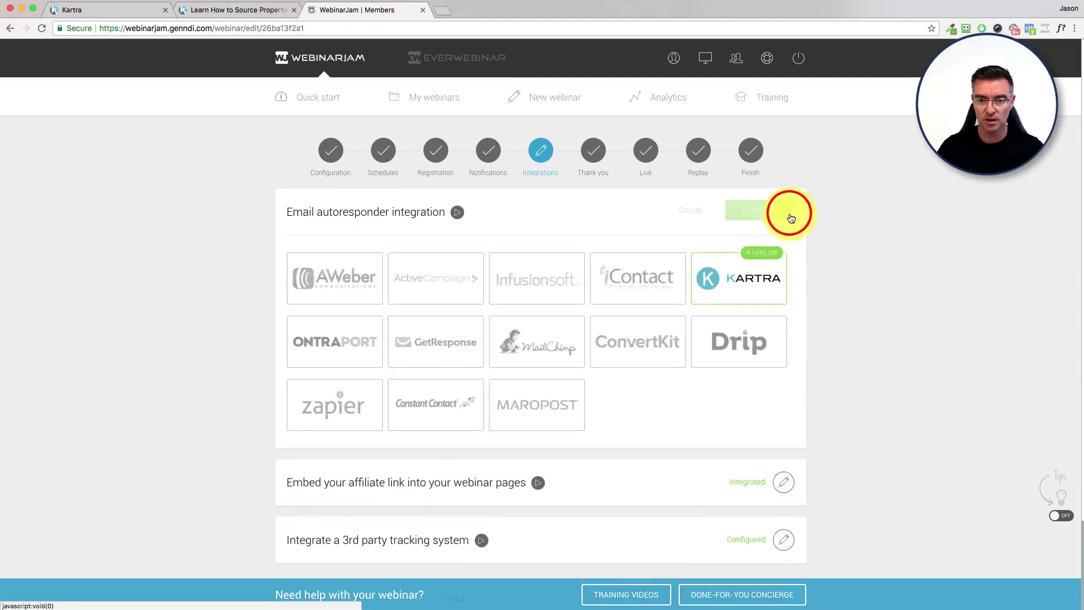
mouse_move(358, 298)
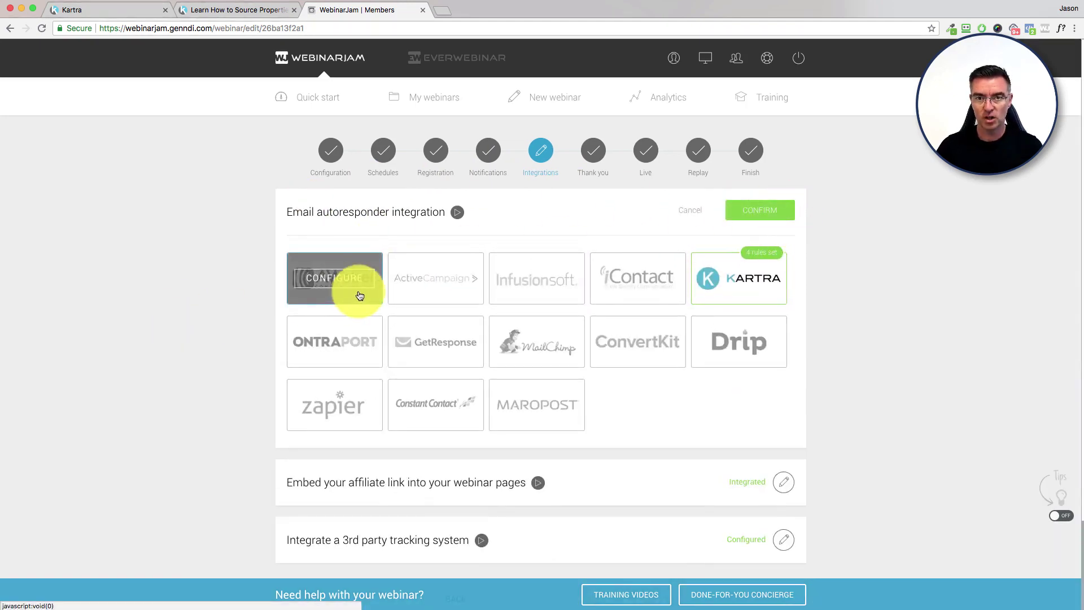
mouse_move(757, 285)
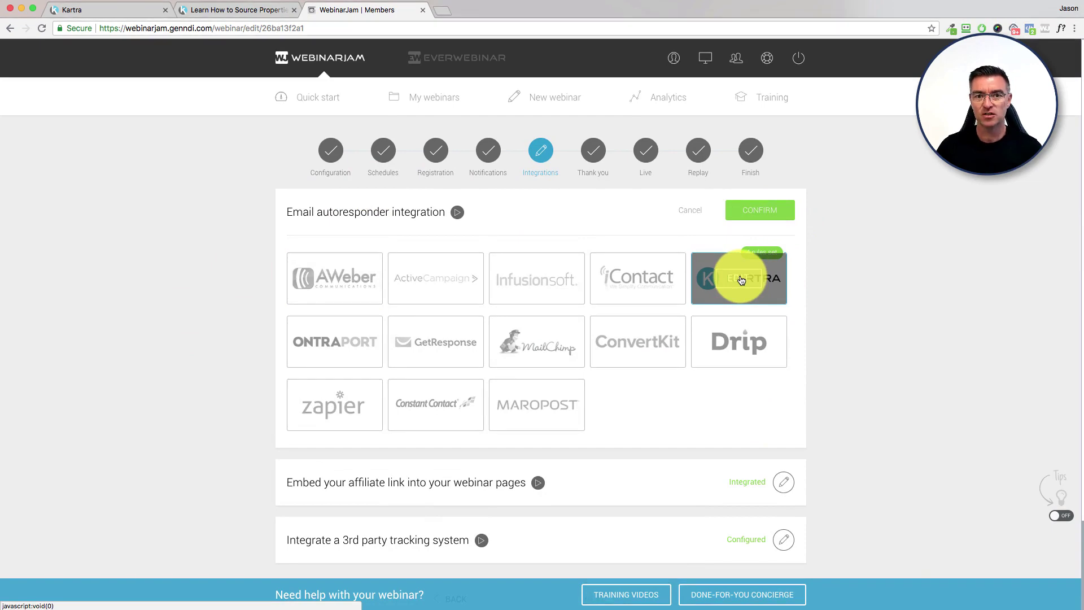
left_click(741, 279)
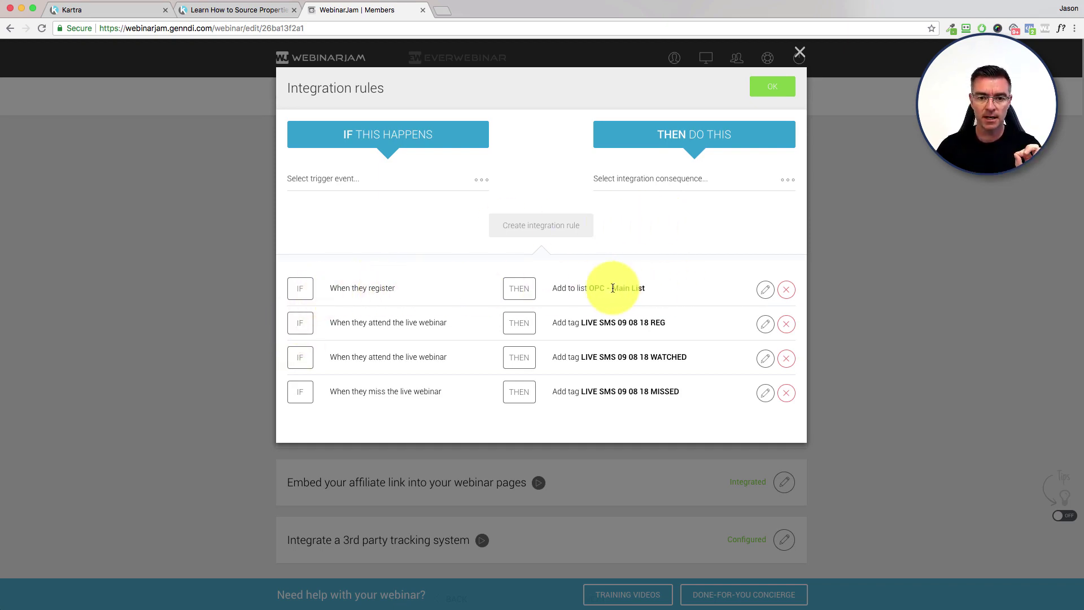
Step: Change the second rule's trigger from attending live to 'When they register' and update it
left_click_drag(349, 323, 443, 325)
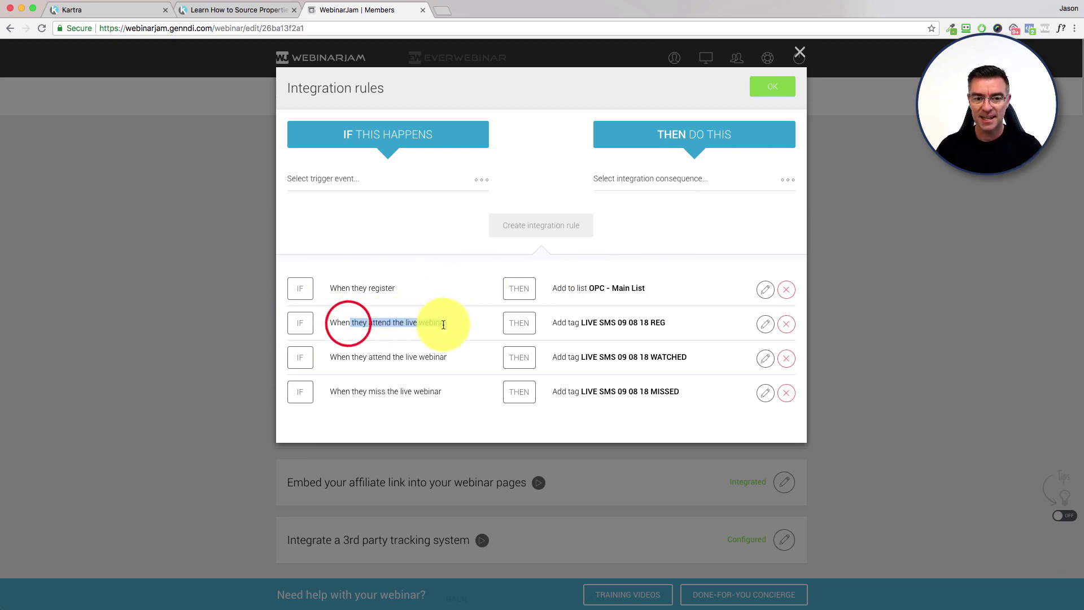
left_click(585, 323)
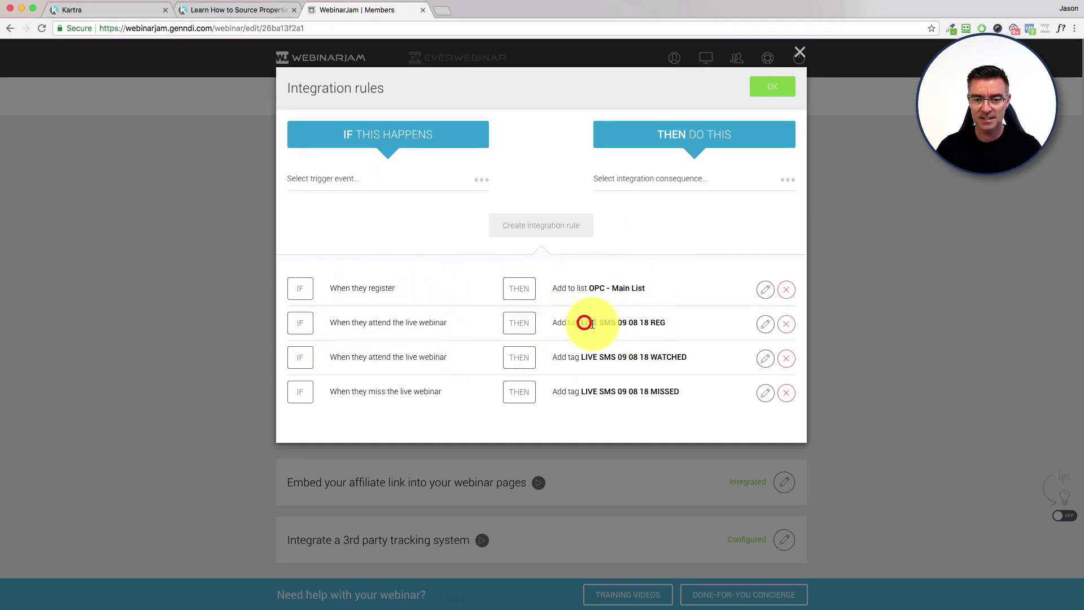
left_click_drag(584, 323, 655, 323)
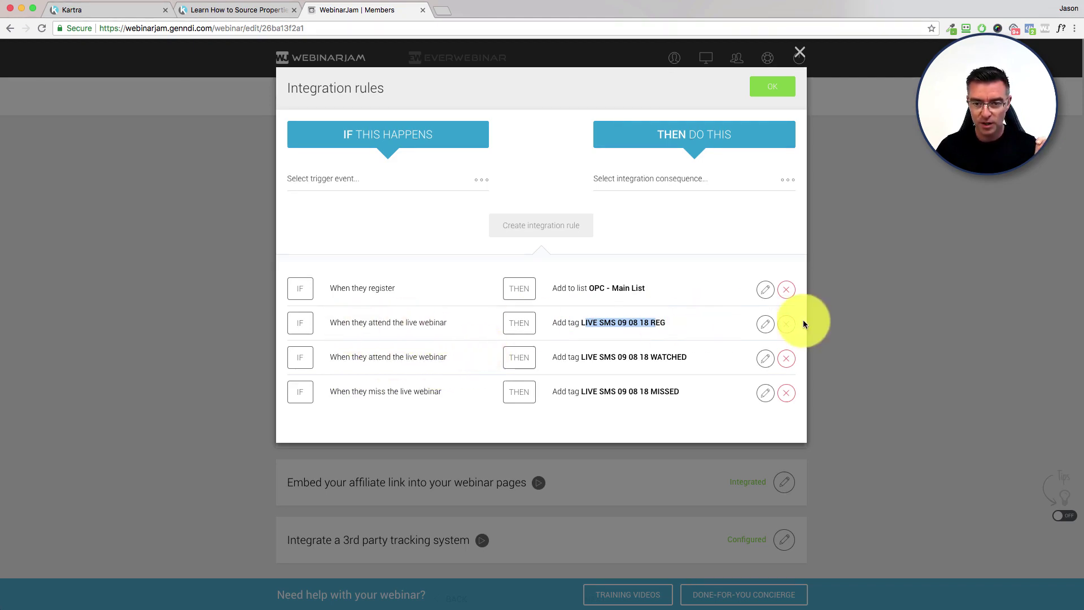
left_click(767, 324)
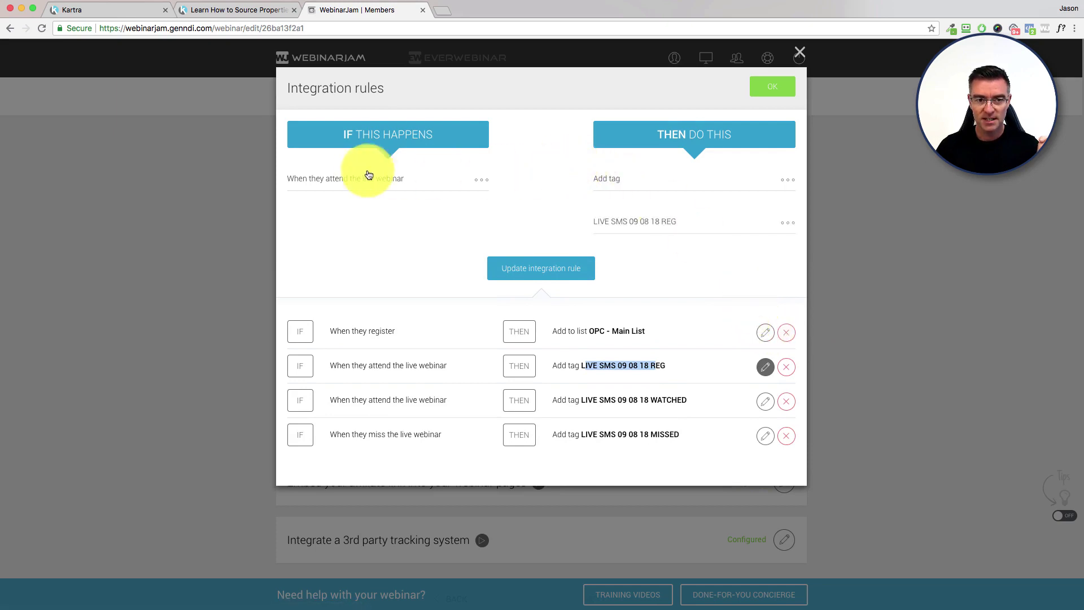
left_click(331, 185)
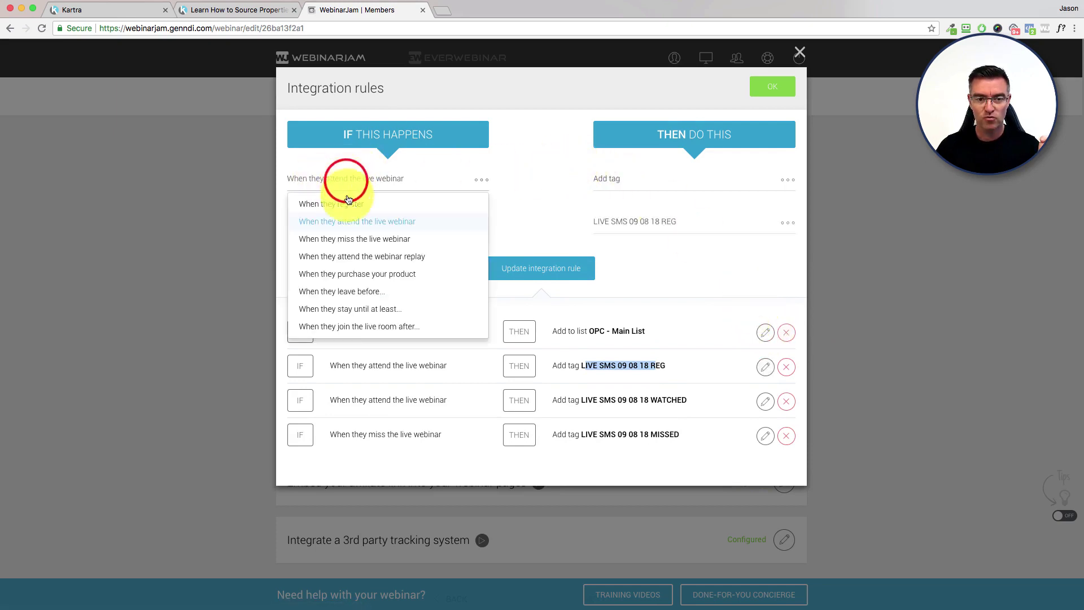
left_click(346, 200)
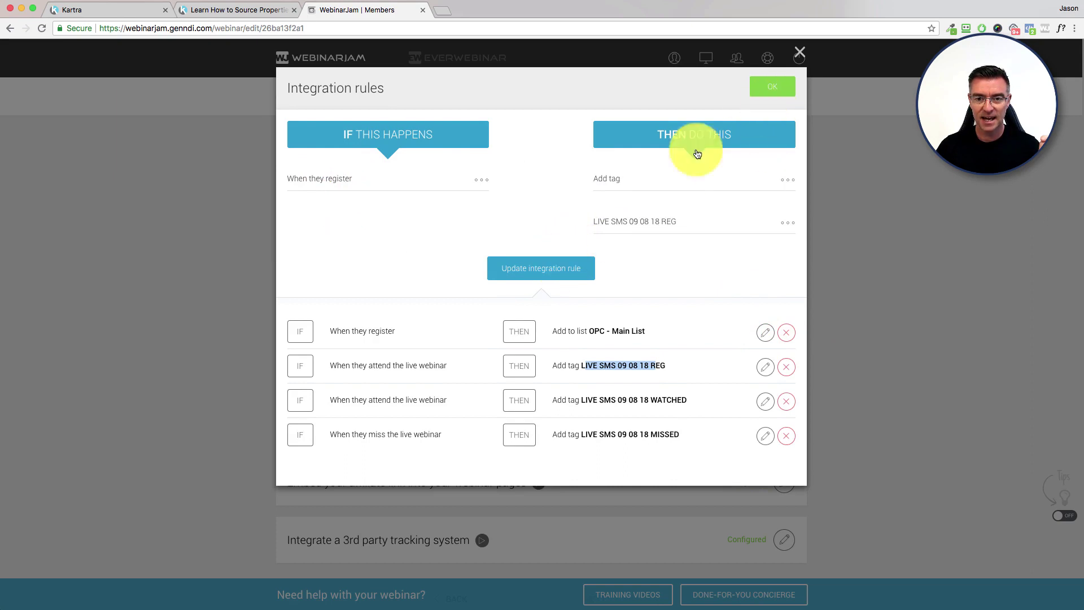
left_click(559, 269)
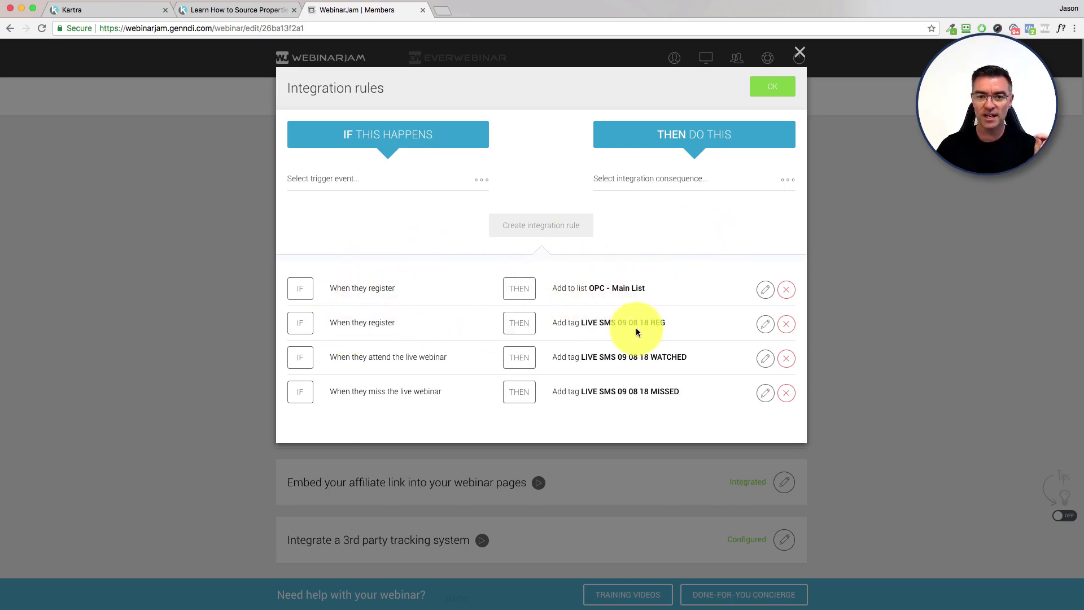
Step: Review the REG, WATCHED and MISSED tags on rules 2-4, then close the rules window
double_click(660, 322)
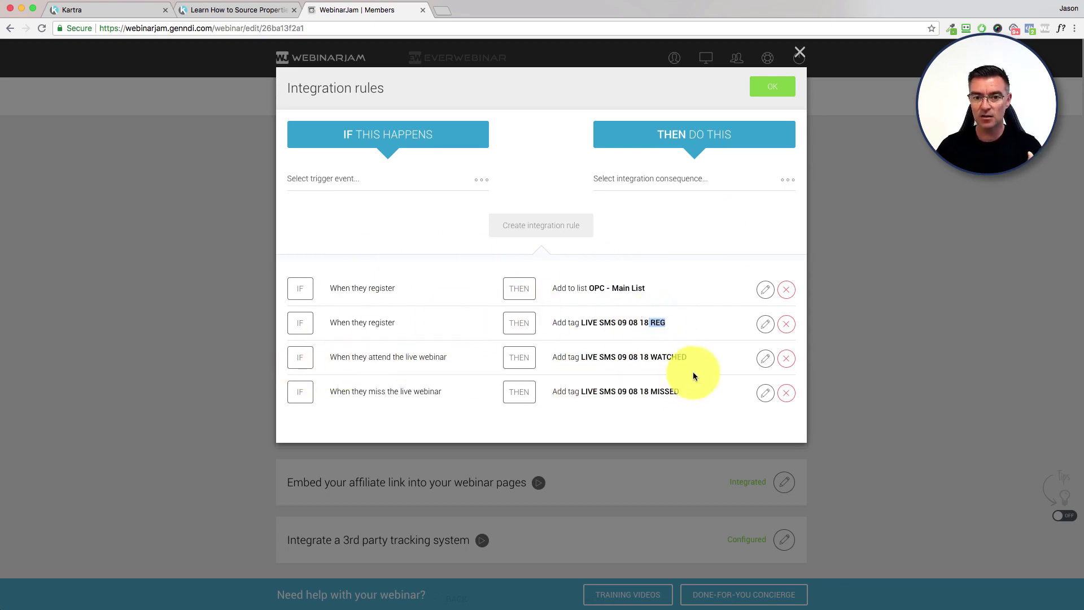
left_click_drag(687, 357, 649, 360)
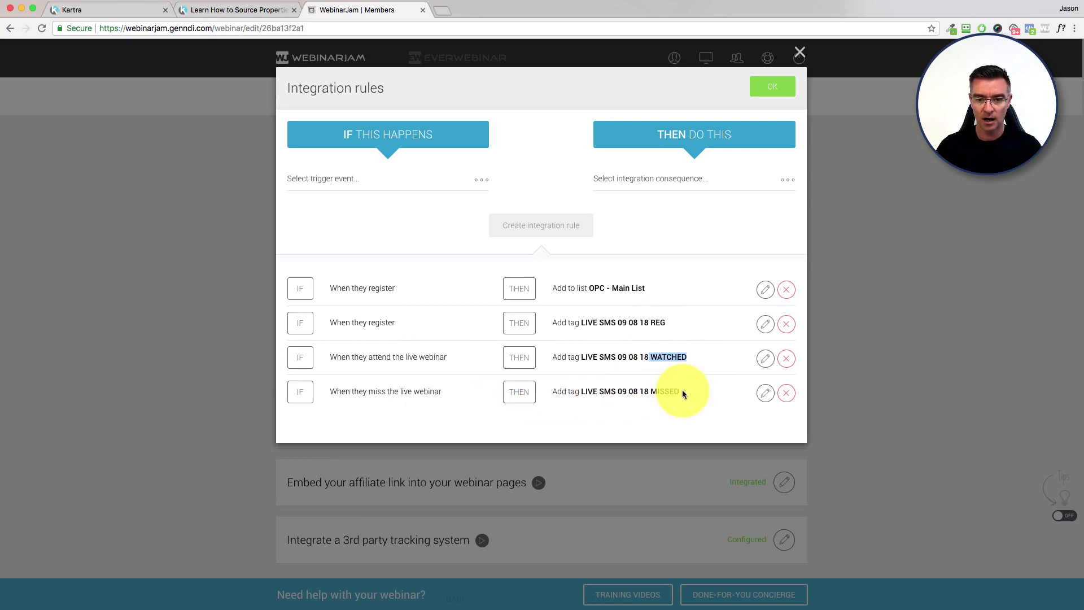
left_click_drag(683, 392, 651, 390)
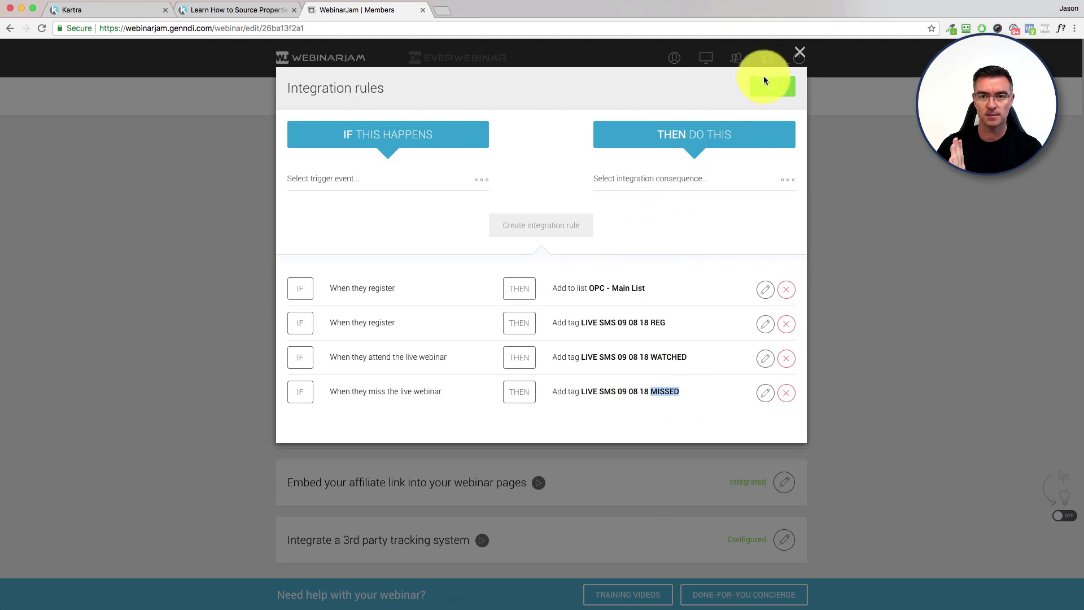
left_click(777, 89)
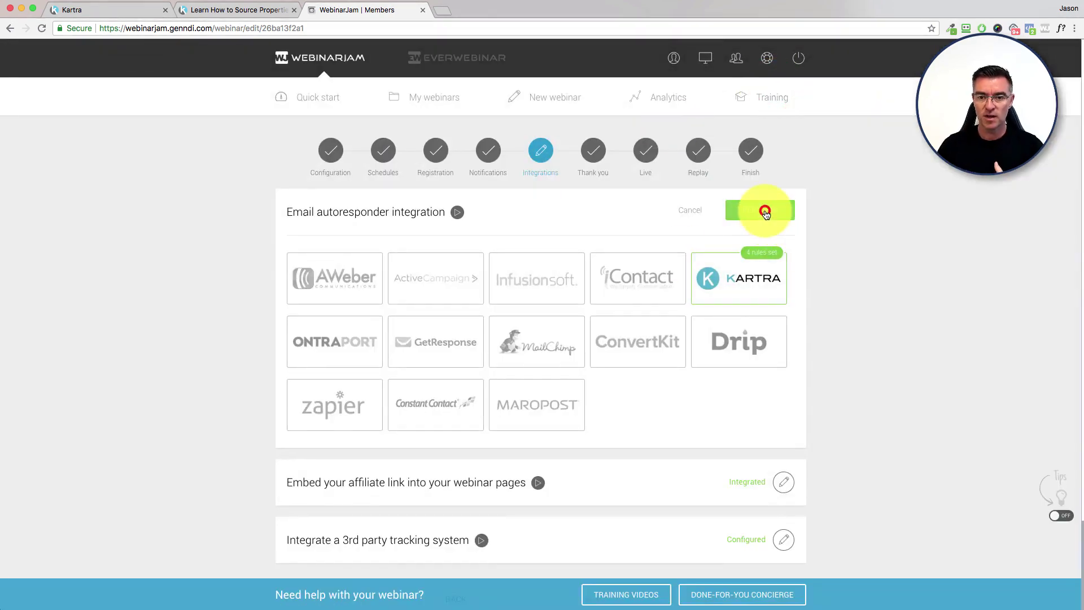
Step: Save WebinarJam's email autoresponder integration with Kartra as the selected service
left_click(766, 211)
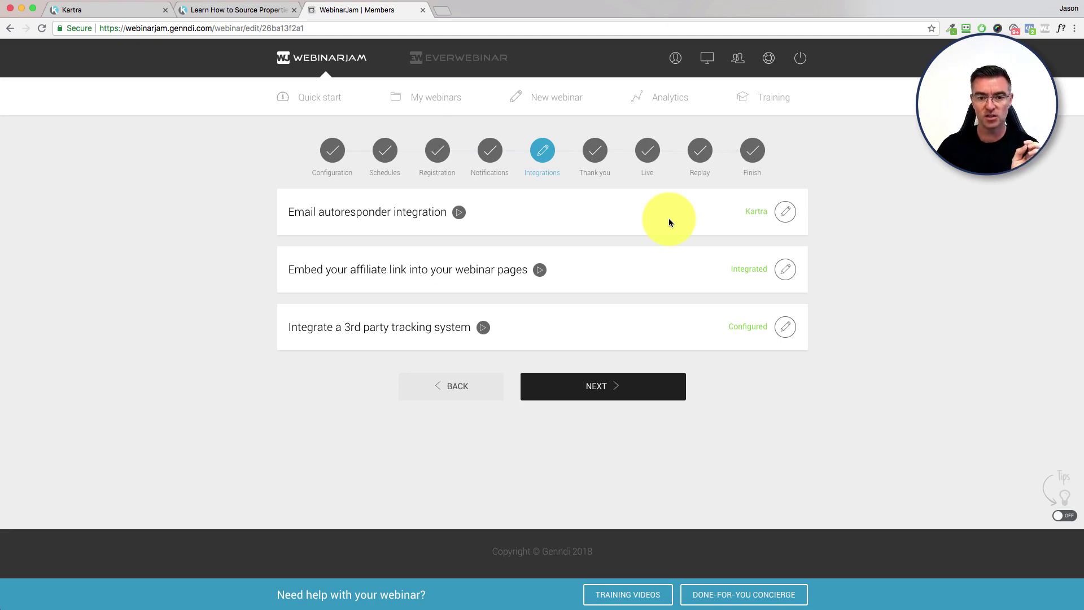
Step: On the landing page preview, close the registration and 'Hurry Before Time Runs Out' popups, then return to the editor
left_click(239, 13)
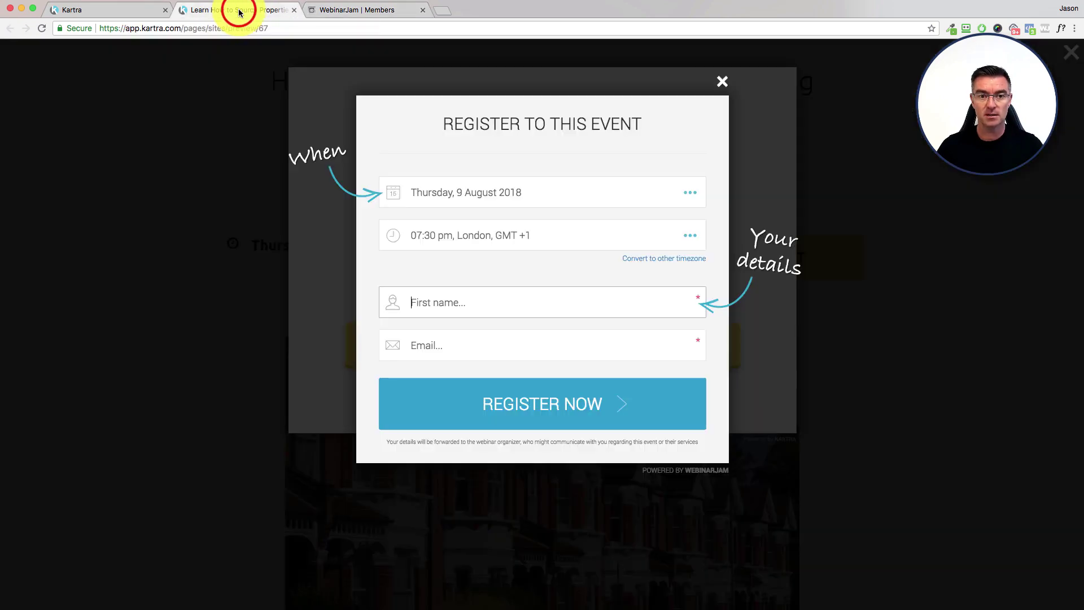
left_click(725, 82)
left_click(876, 109)
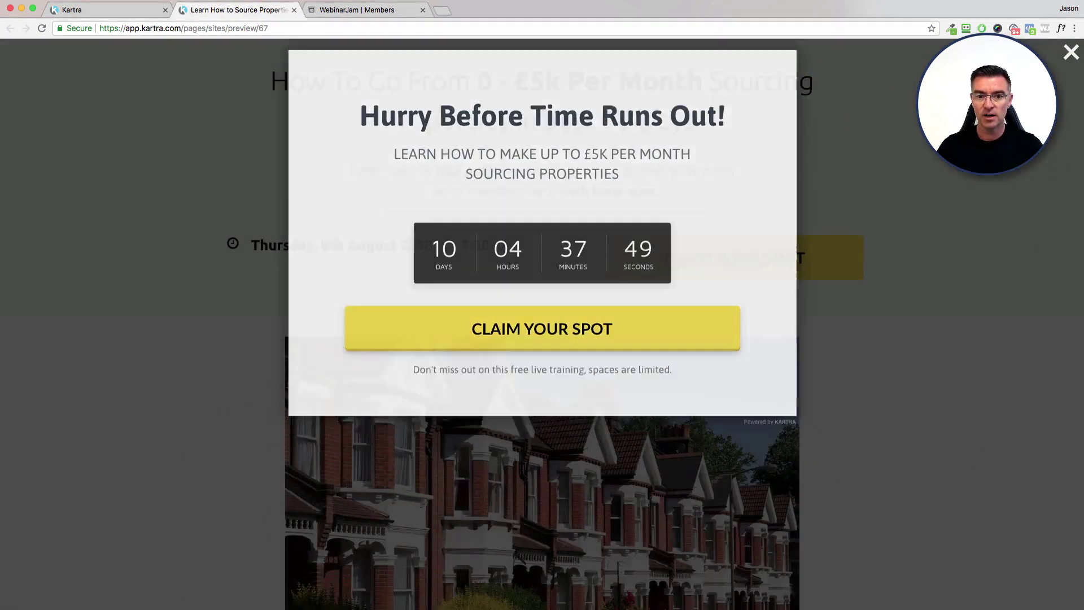
scroll(667, 360, "down", 2)
scroll(668, 360, "up", 3)
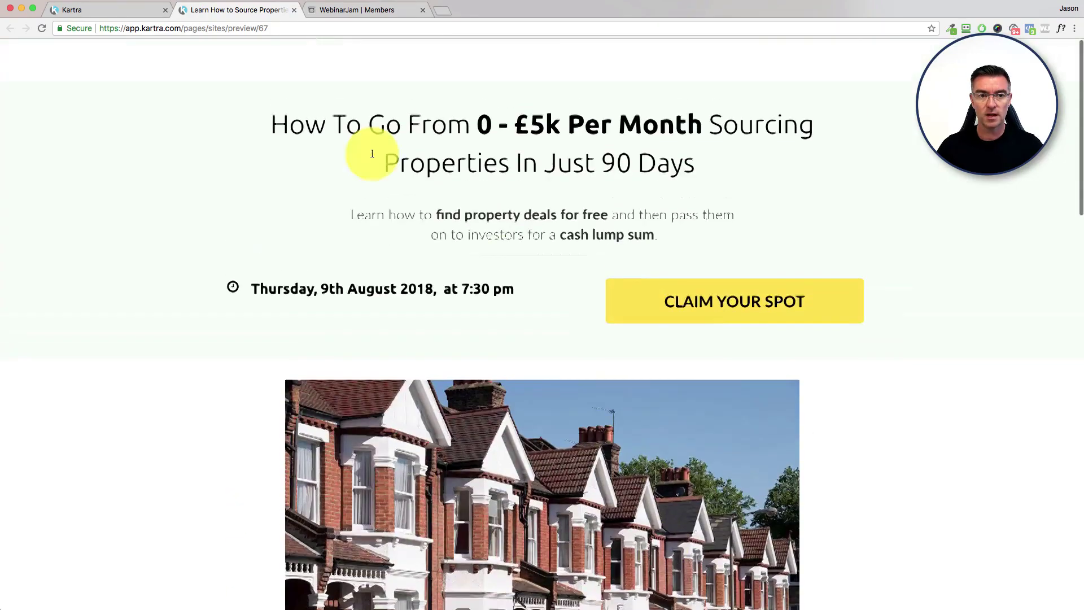
left_click(73, 10)
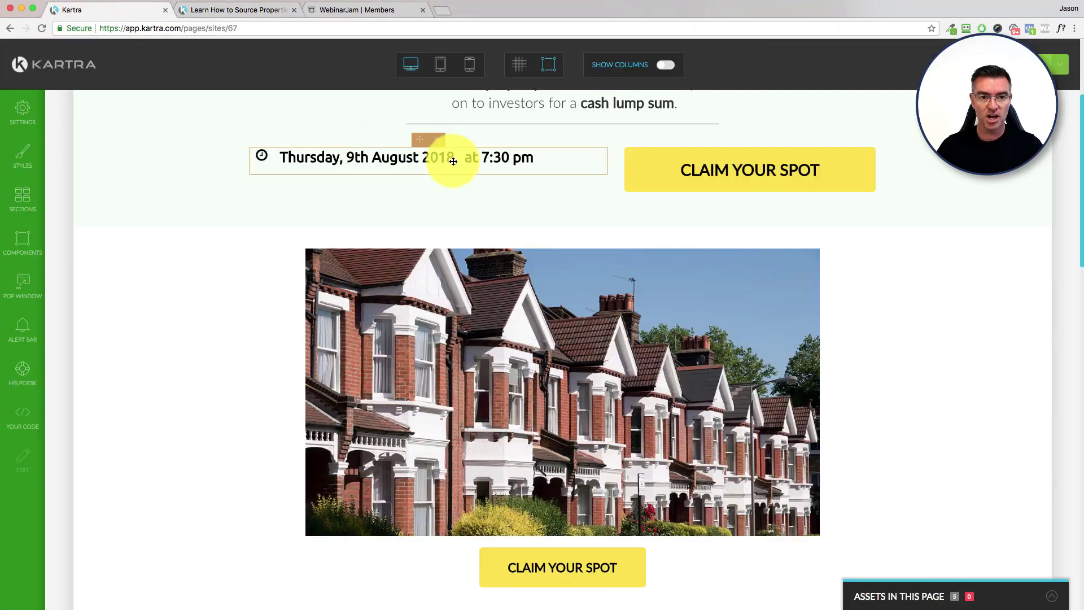
left_click(20, 286)
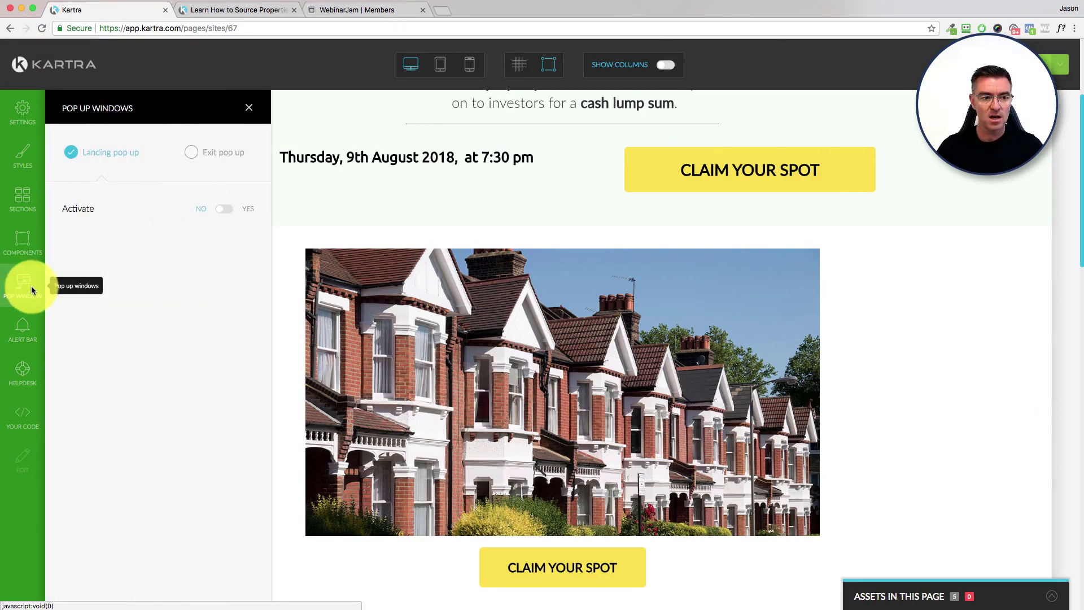
left_click(204, 155)
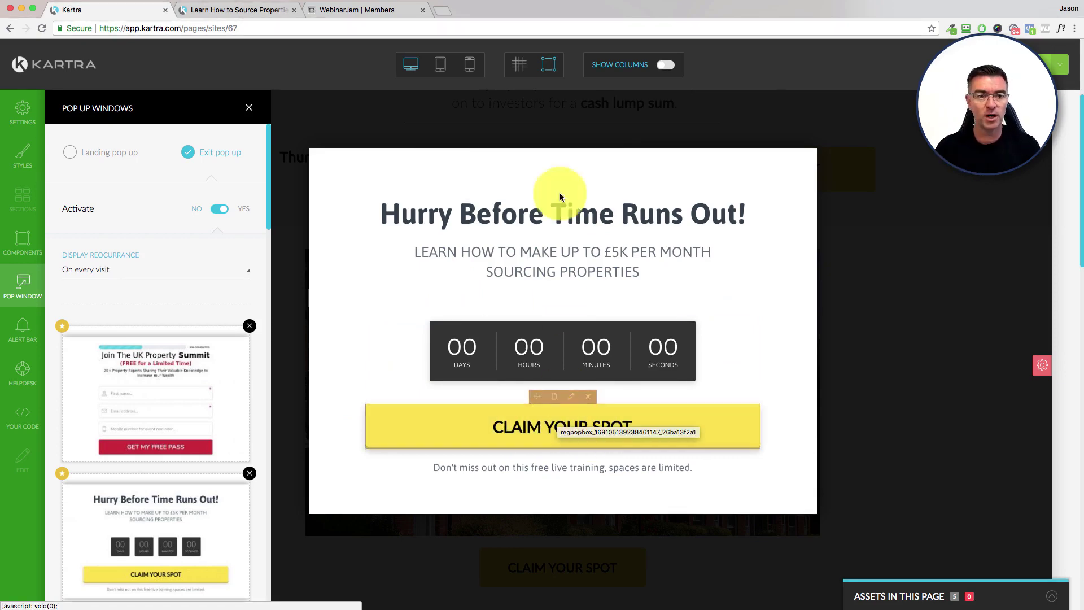
left_click(248, 110)
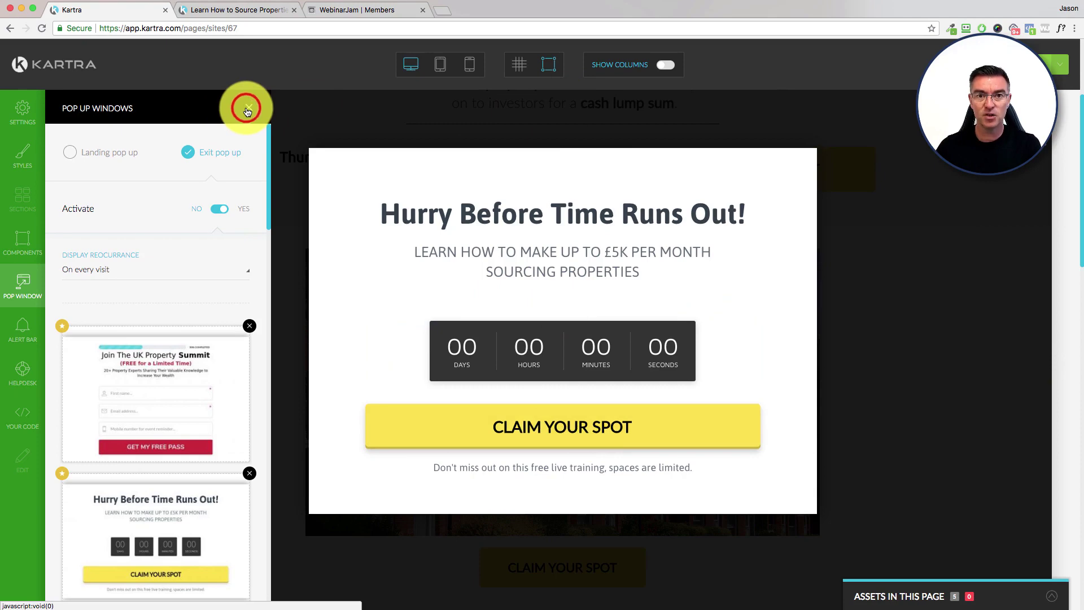
left_click(1051, 143)
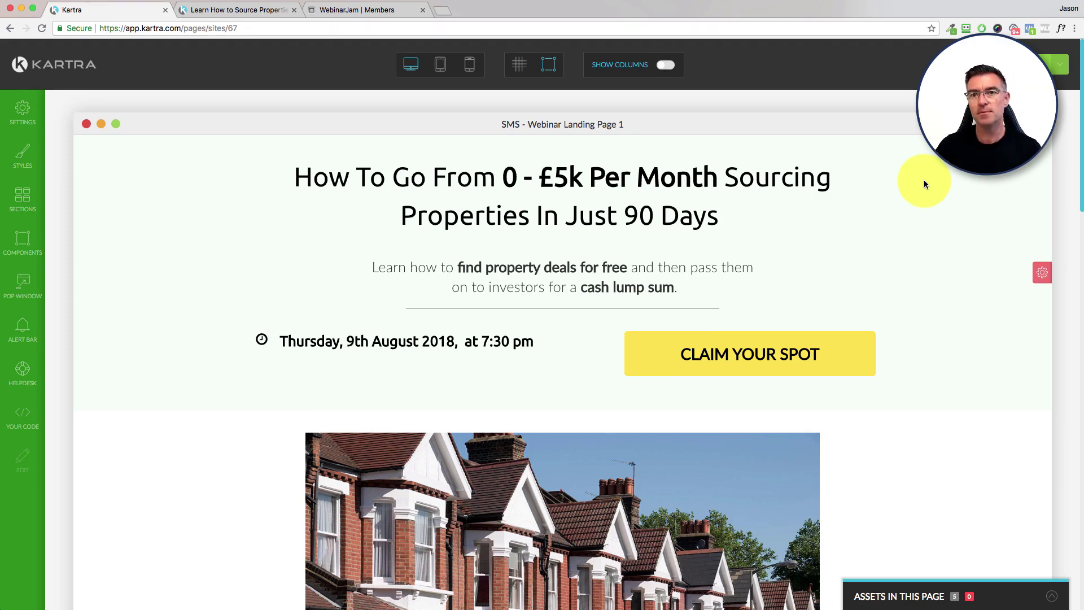
Step: Exit the page builder to the Kartra dashboard, leaving despite Chrome's unsaved-changes warning
left_click(1060, 65)
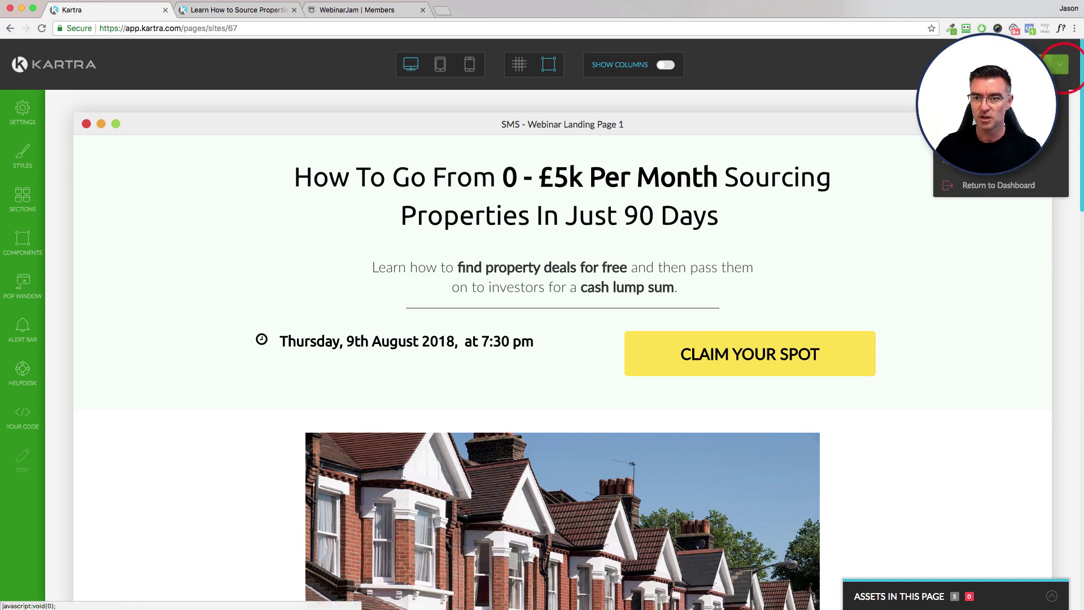
left_click(989, 187)
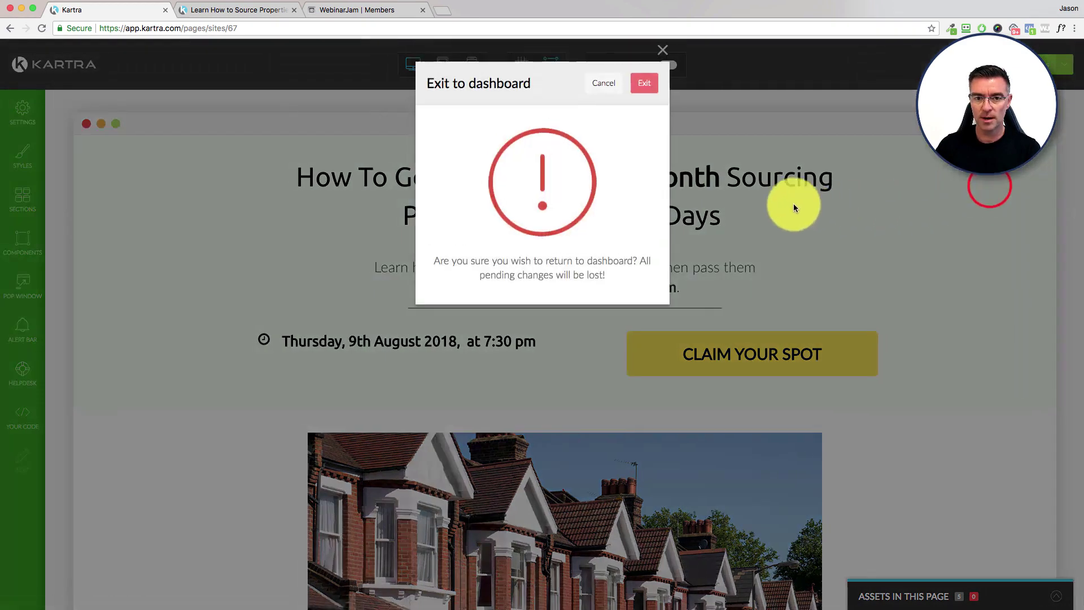
left_click(645, 83)
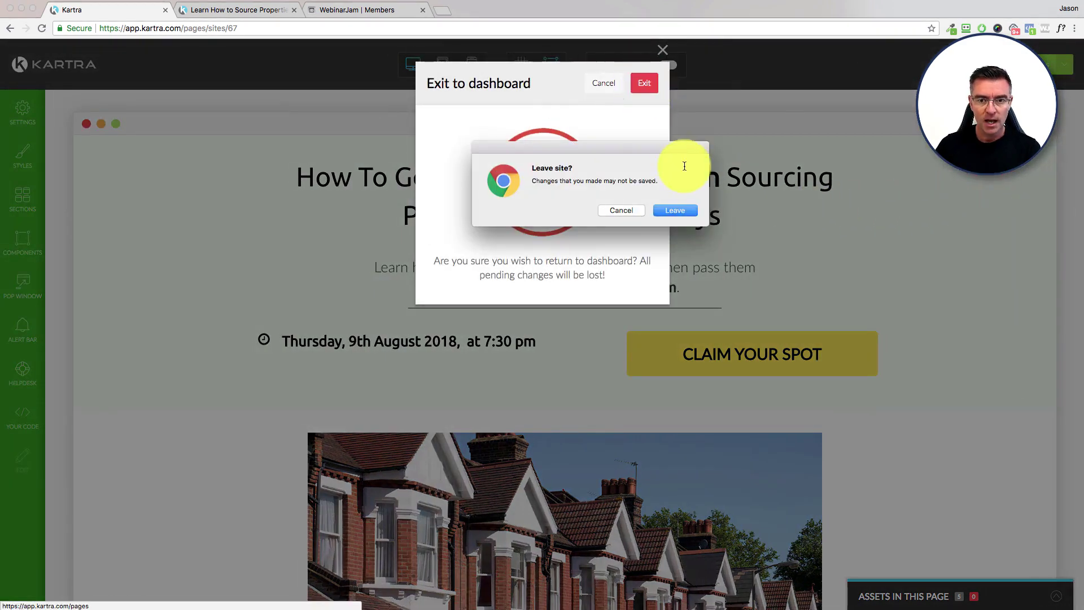
left_click(675, 210)
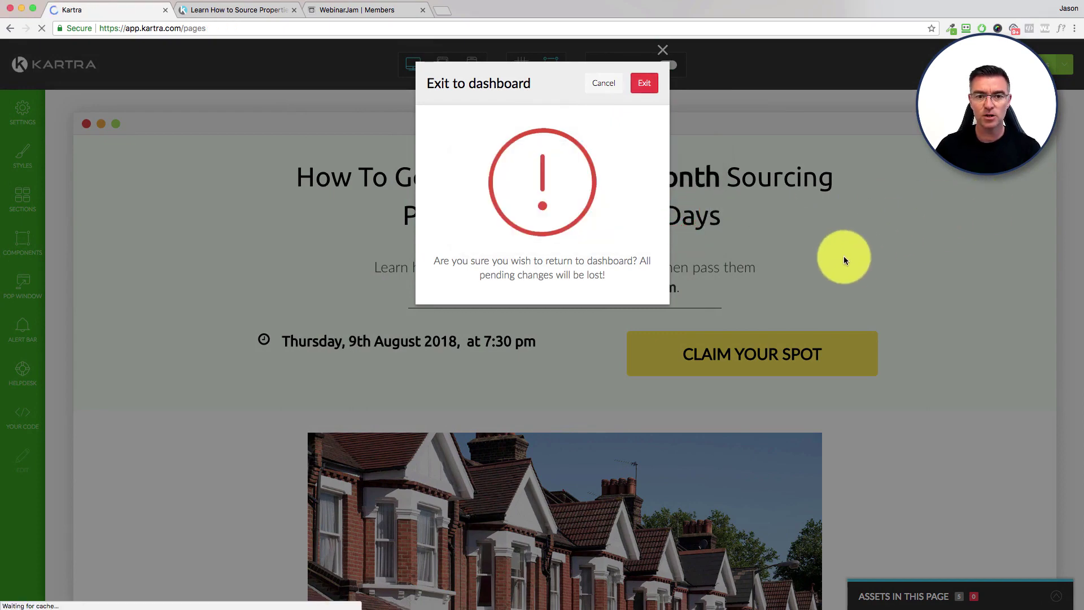